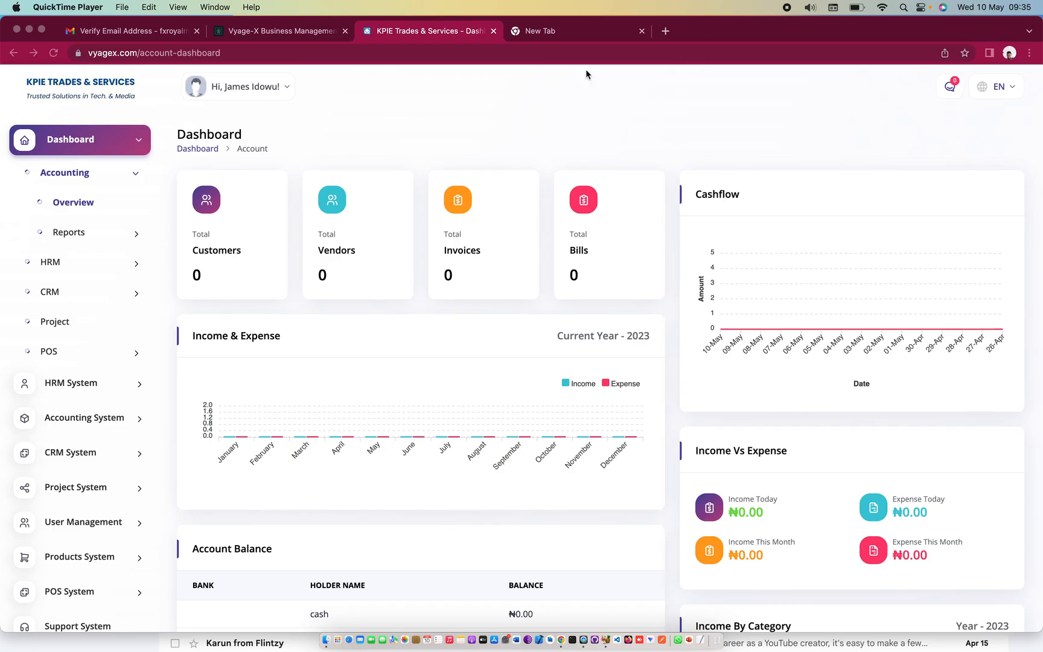
Open the User Logs page under User Management, which shows no entries for May 2023
scroll(106, 465, down, 5)
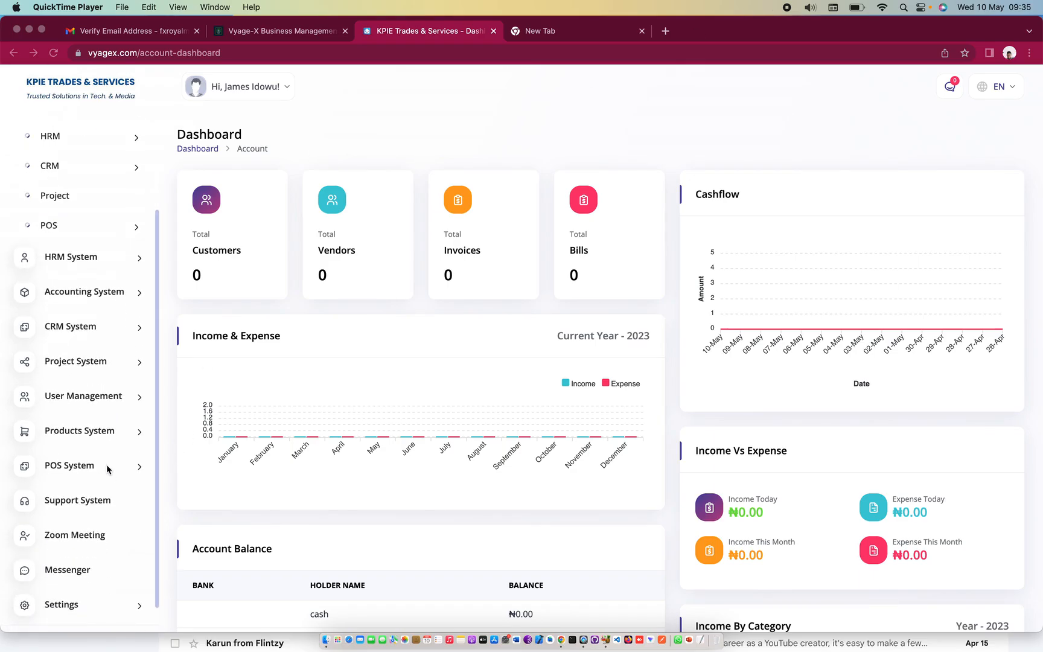
click(76, 400)
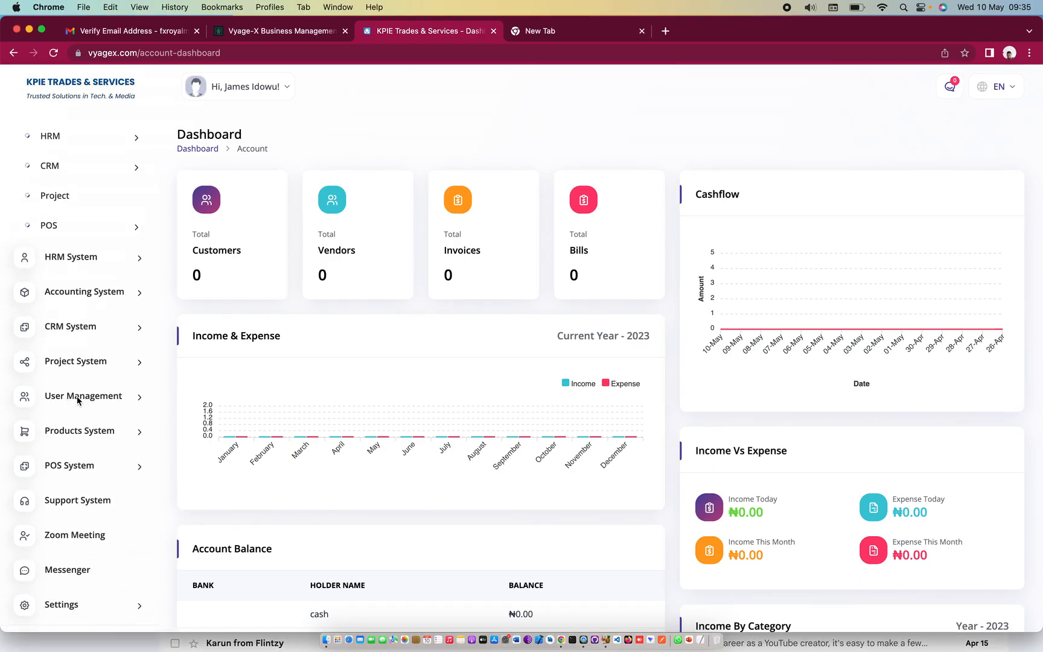
click(80, 406)
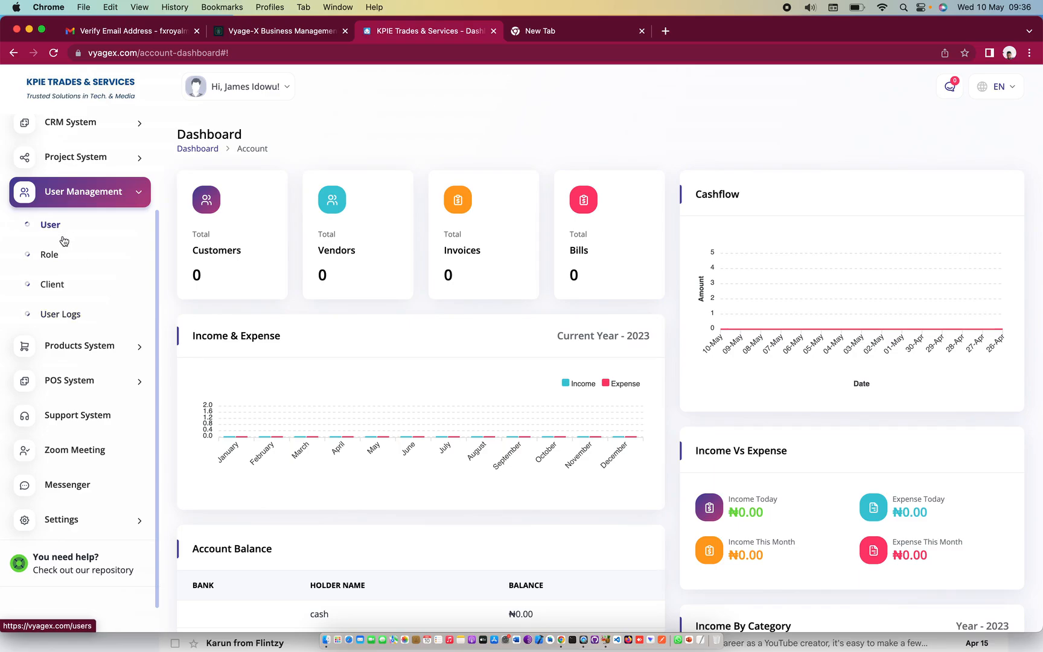
click(70, 315)
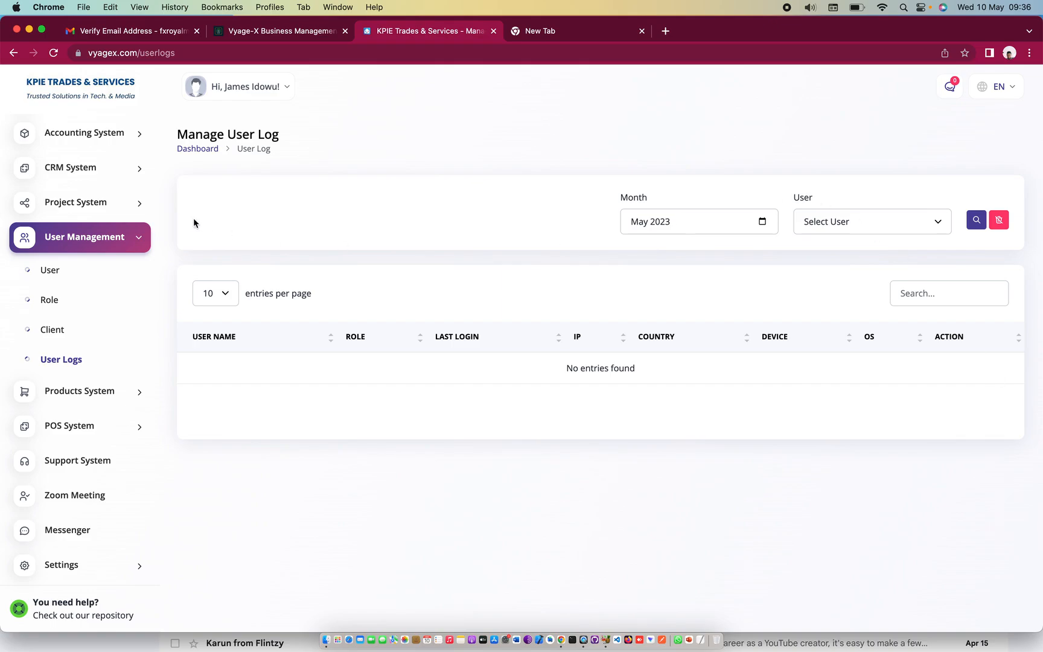
Open the Manage User list, opening and then closing the Create user form without saving
click(56, 273)
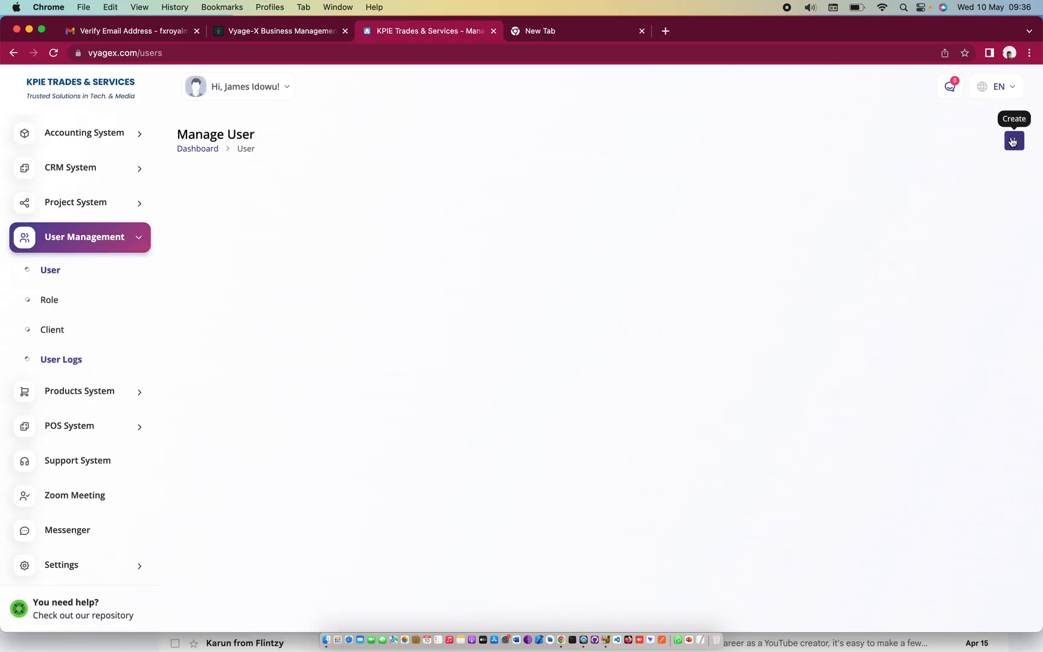
click(1013, 141)
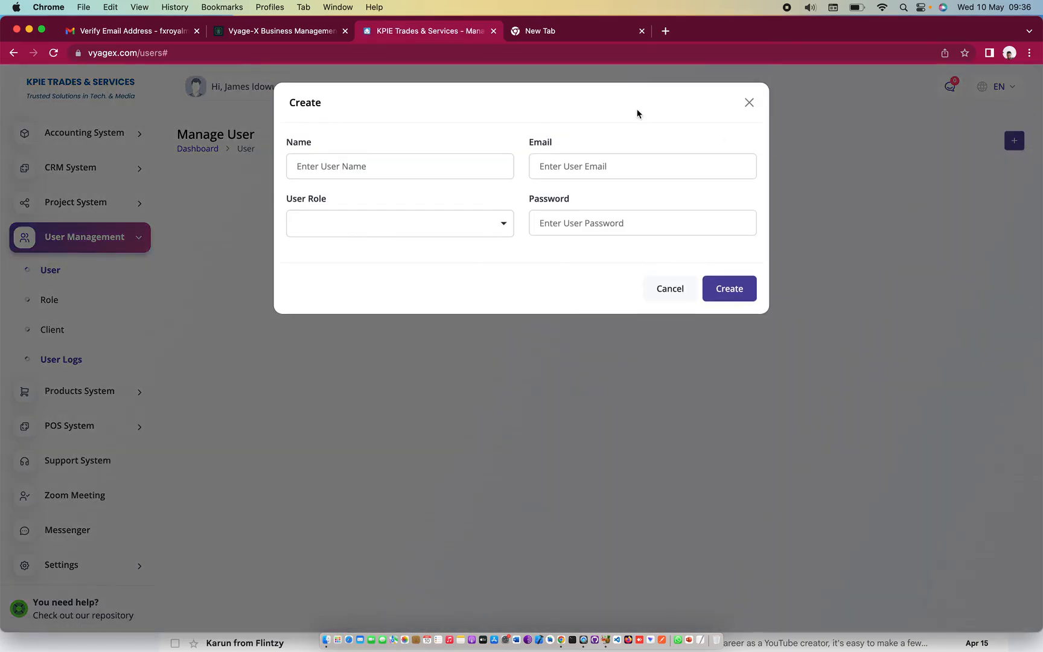
click(750, 103)
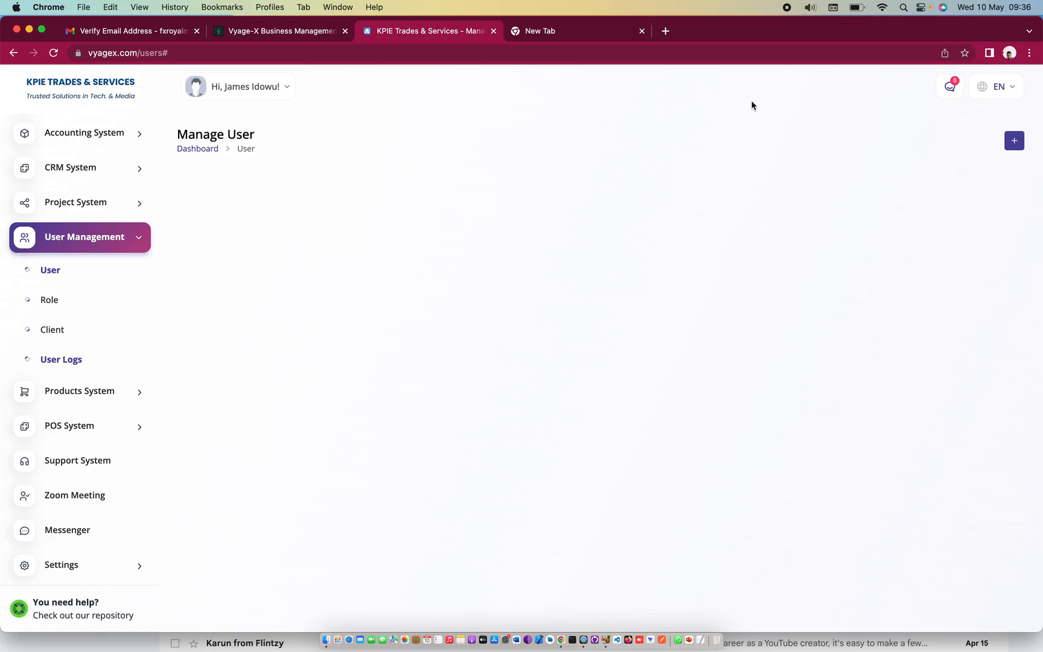
On the roles page, start a new role named 'Project Management'
click(54, 302)
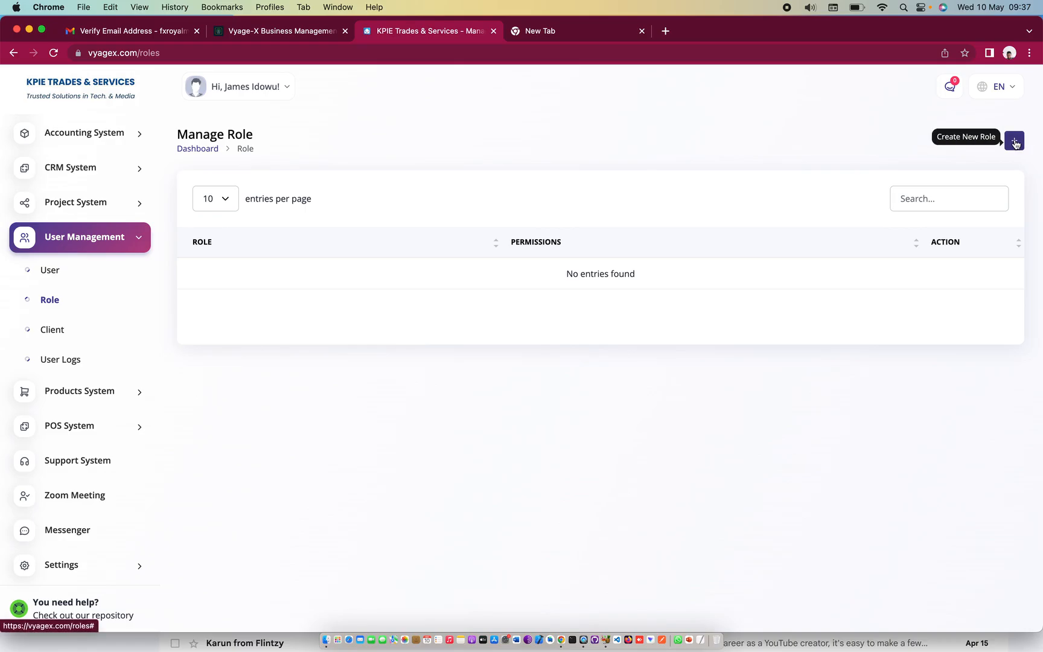
click(1015, 142)
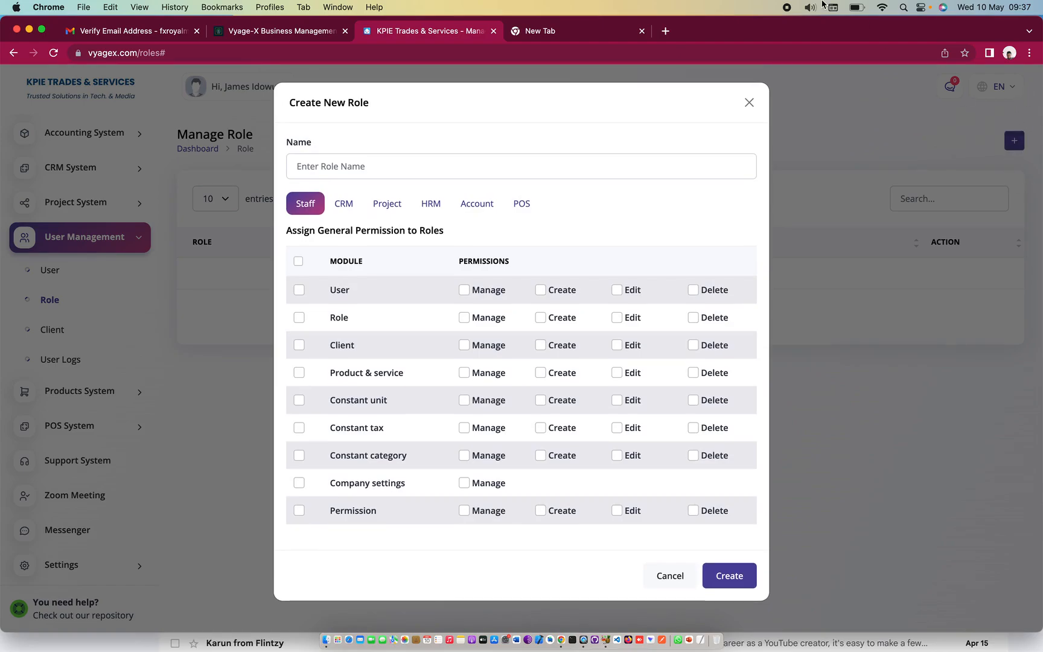
click(396, 163)
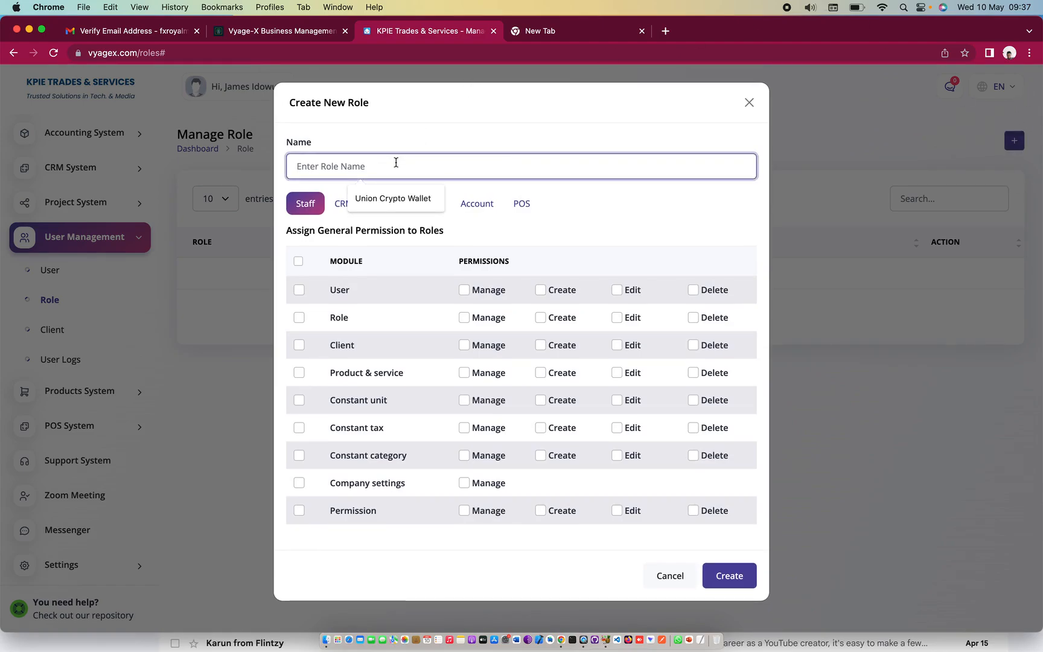
text(Project)
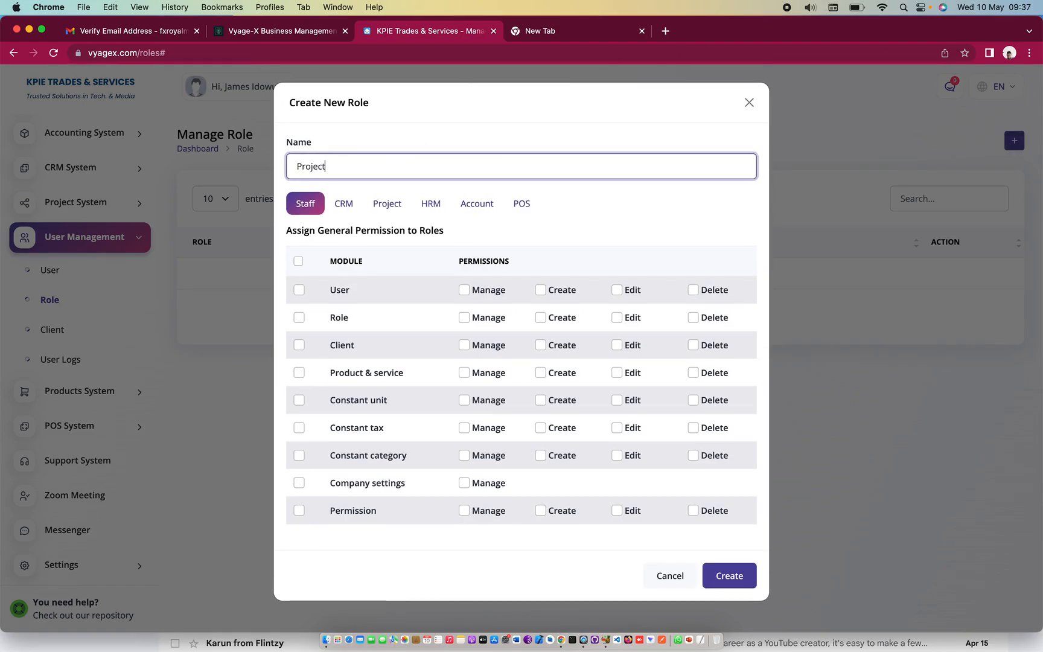
text( Management)
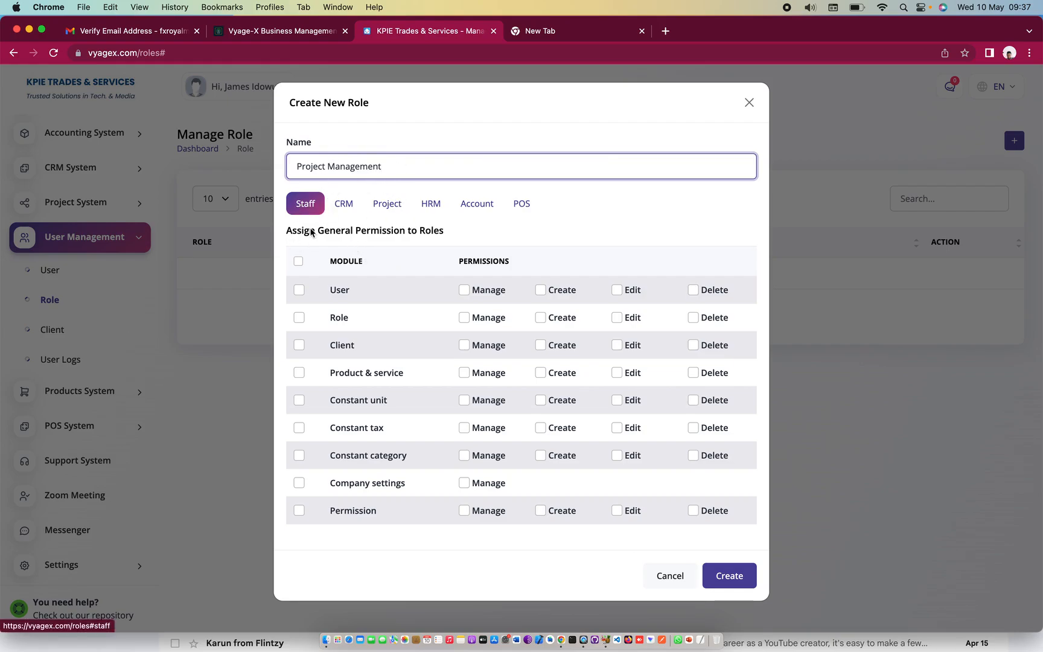
Grant Staff User and Client permissions except Delete, plus full Product & service and Constant unit
click(299, 291)
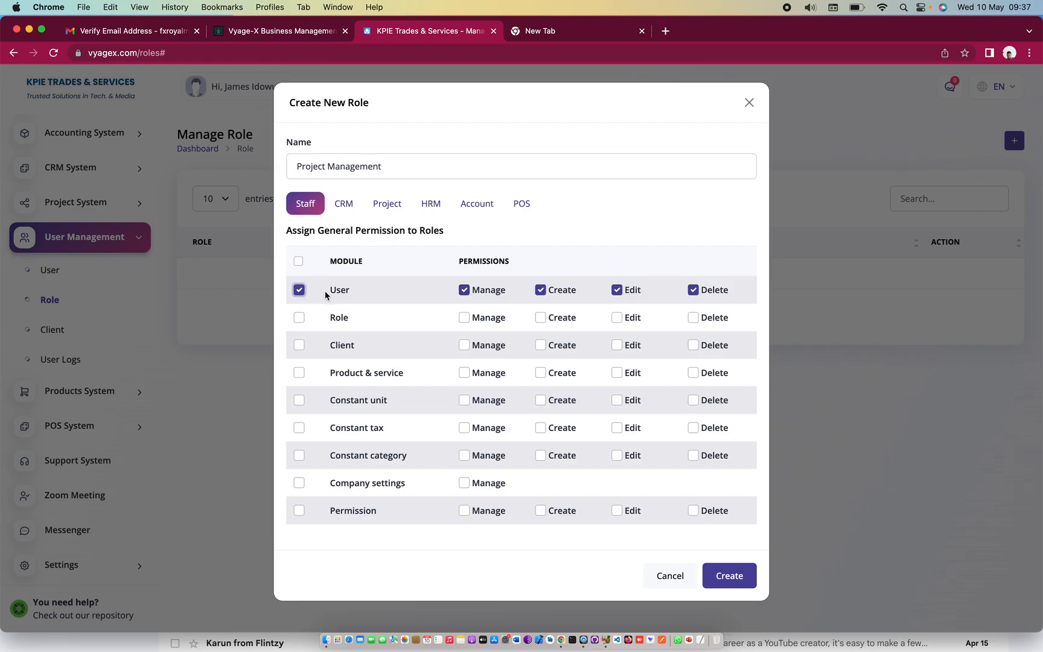
click(694, 291)
click(298, 345)
click(299, 346)
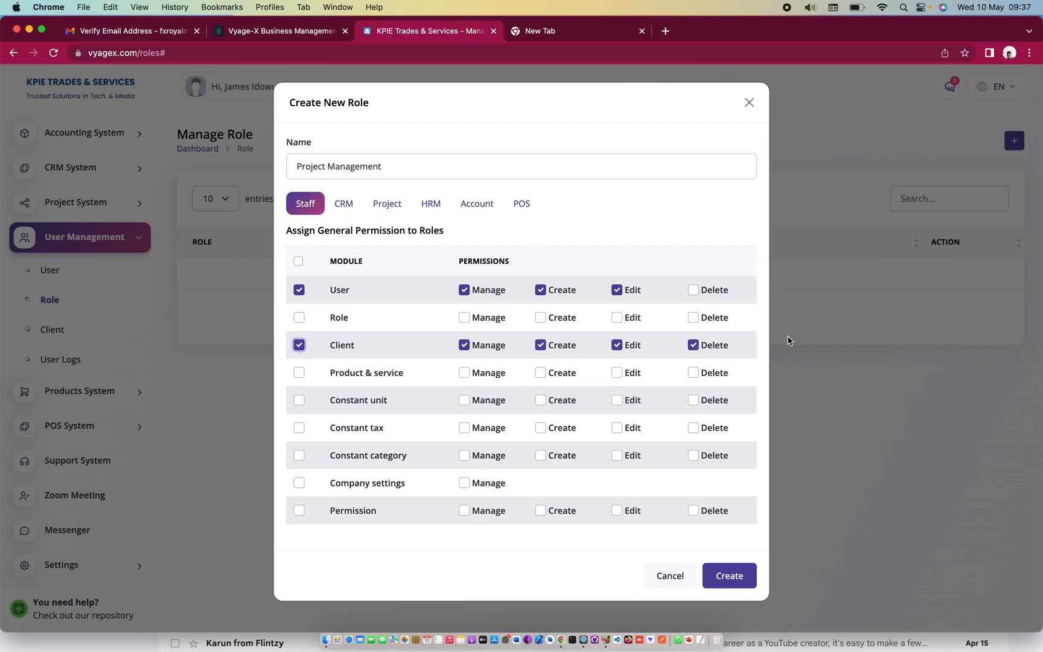
click(694, 344)
click(299, 372)
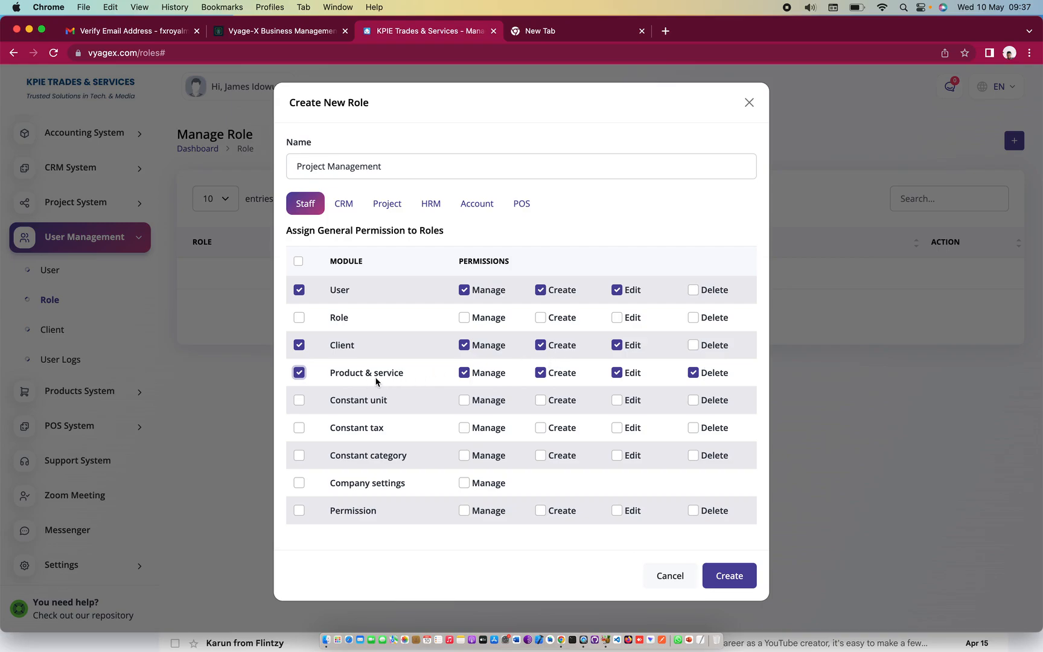
click(299, 401)
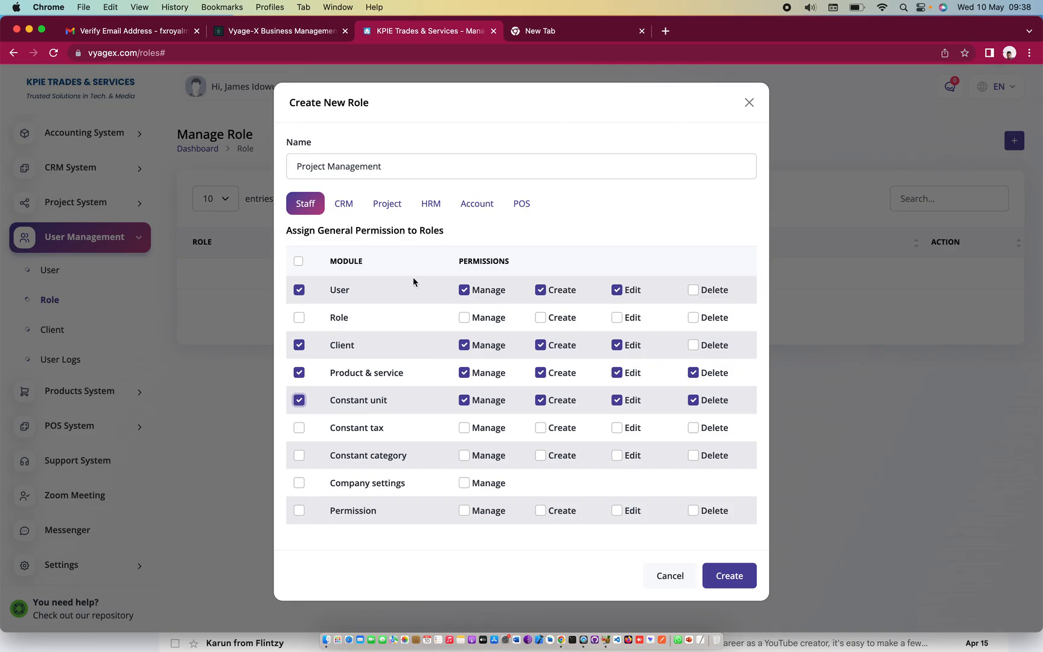
click(343, 210)
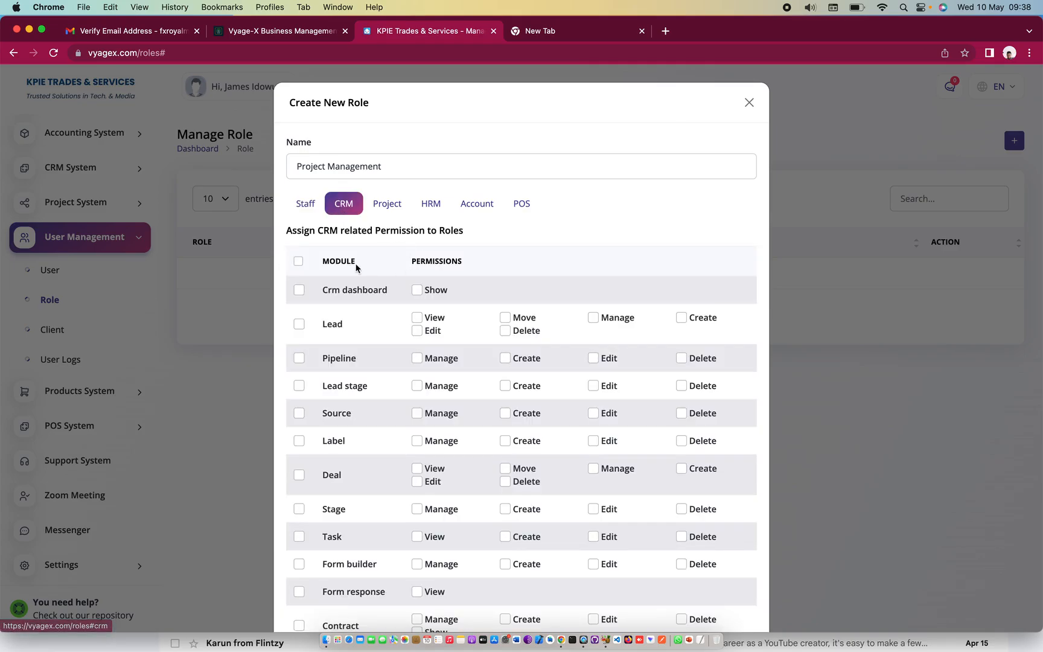
Grant every CRM permission and every Project permission to the role
click(301, 262)
scroll(497, 373, down, 3)
scroll(496, 372, up, 3)
click(389, 208)
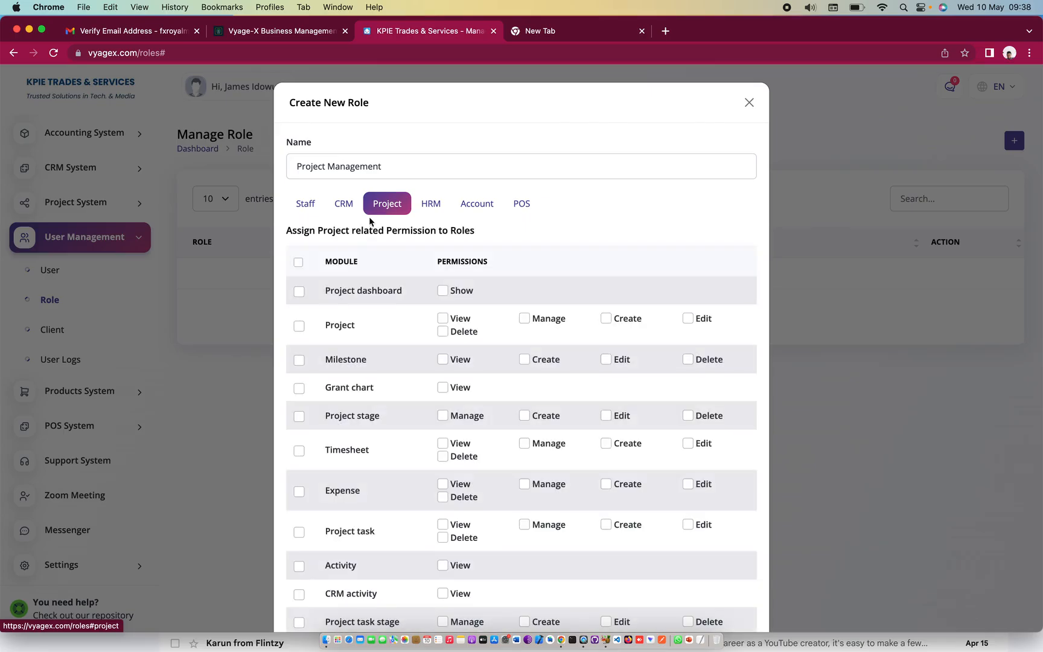
click(299, 262)
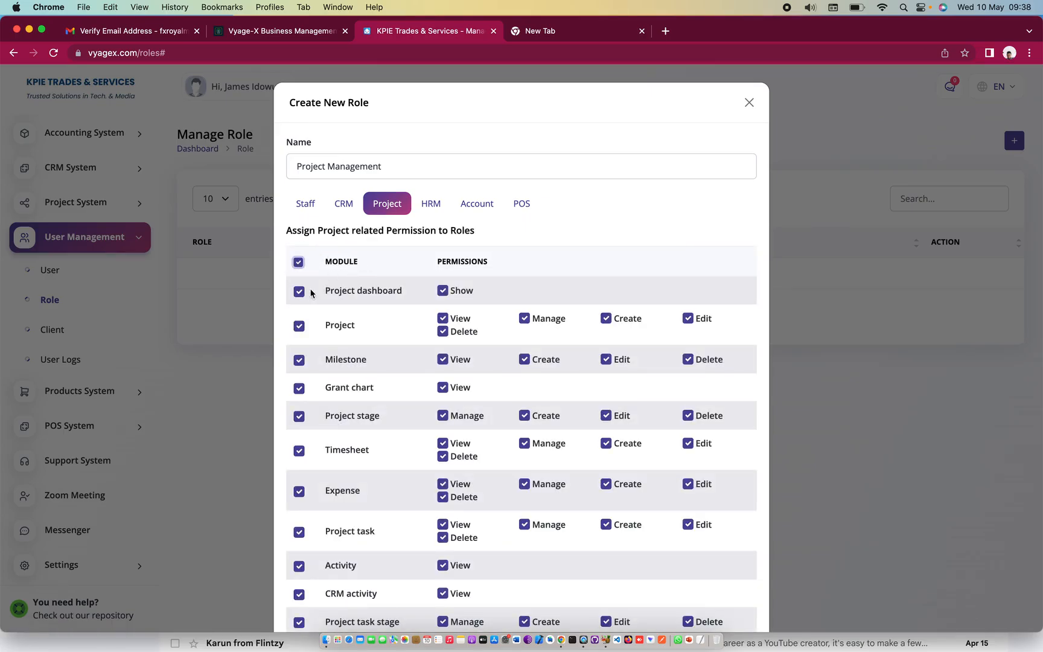
Review the HRM, Account and POS tabs, then create the Project Management role
click(434, 214)
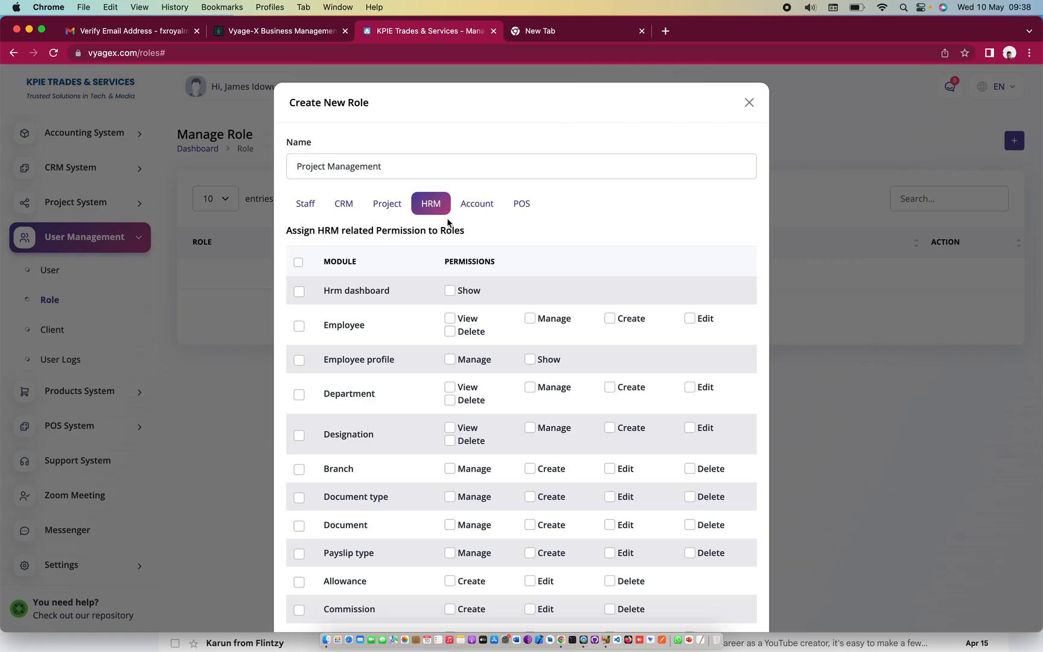
click(495, 204)
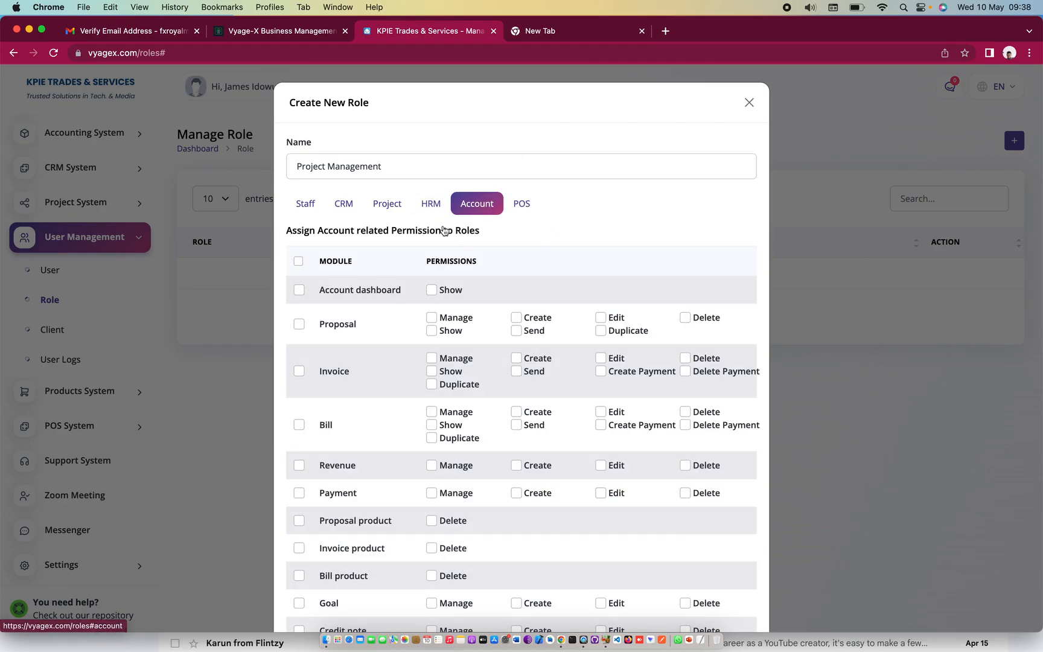
click(520, 207)
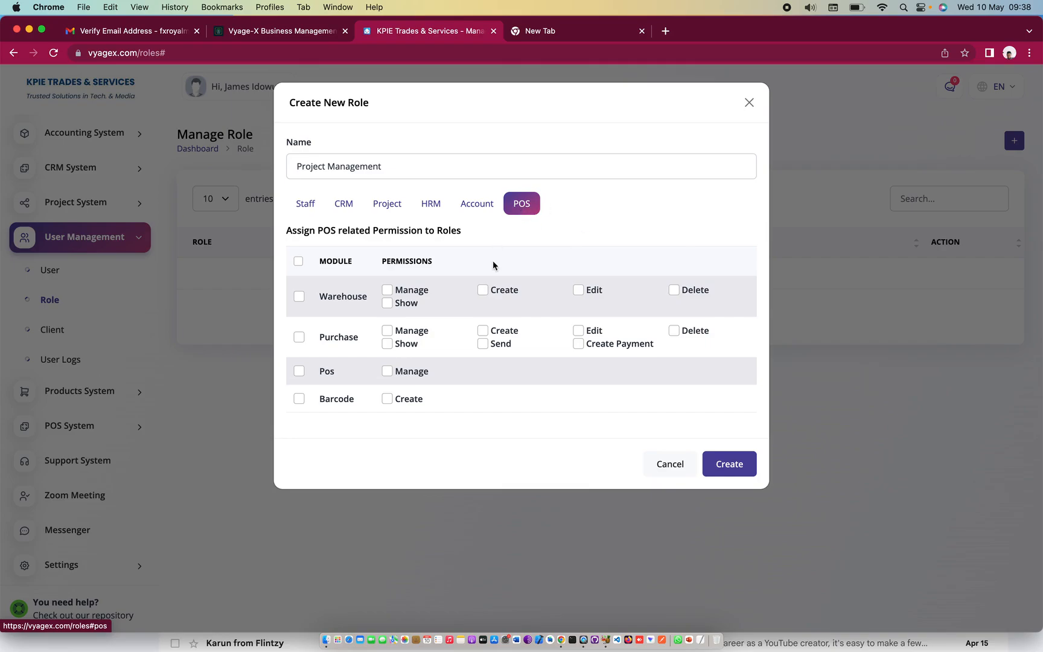
click(725, 469)
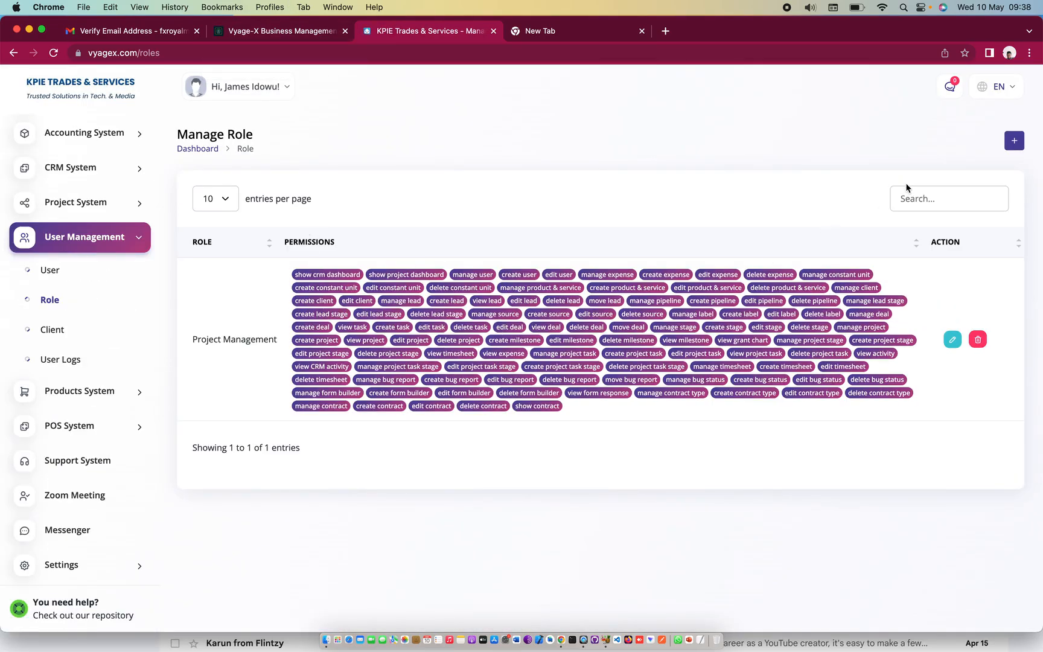
Start a second role and name it 'Finance & Account'
click(1017, 146)
click(420, 175)
text(Account De)
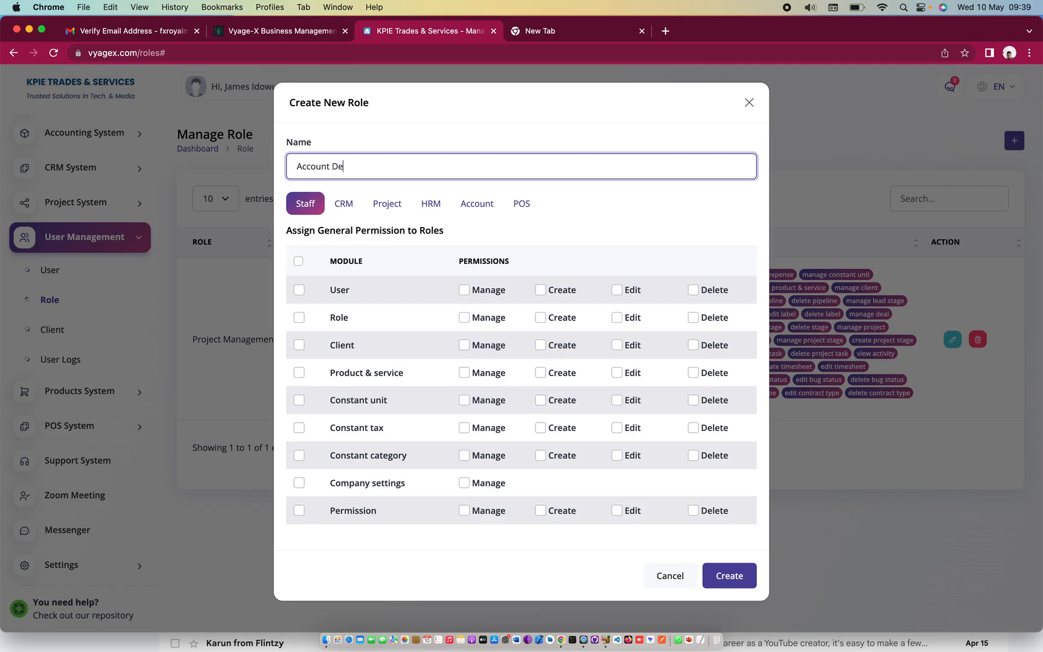
key(BackSpace)
key(BackSpace)
key(BackSpace)
key(BackSpace)
key(BackSpace)
key(BackSpace)
key(BackSpace)
key(BackSpace)
key(BackSpace)
key(BackSpace)
text(Financ)
text(e/Account)
click(330, 167)
key(BackSpace)
text(&)
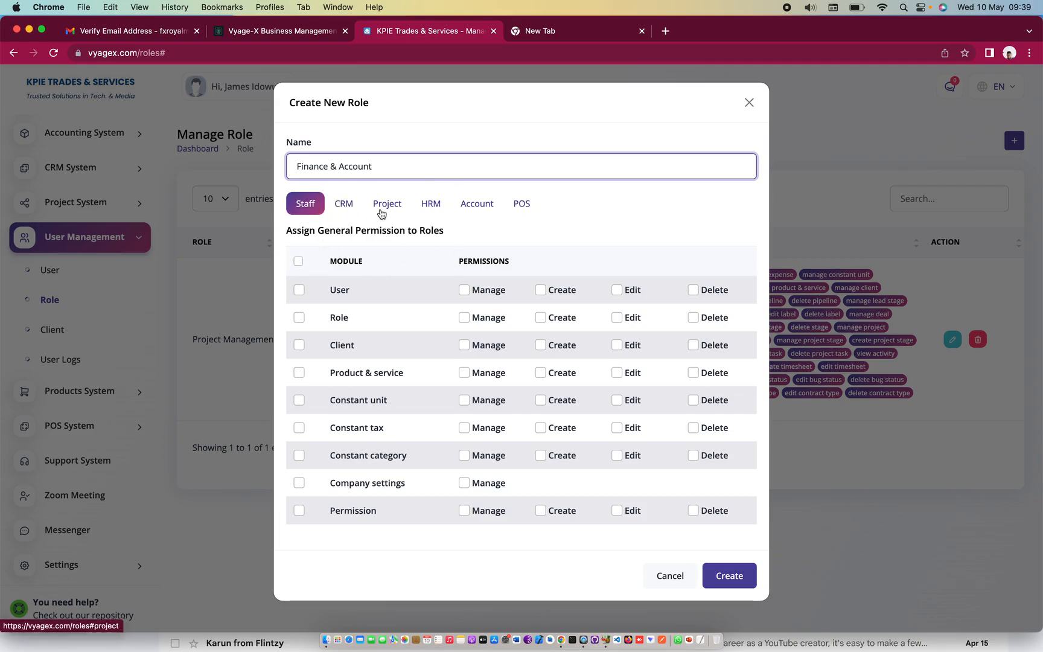
click(481, 206)
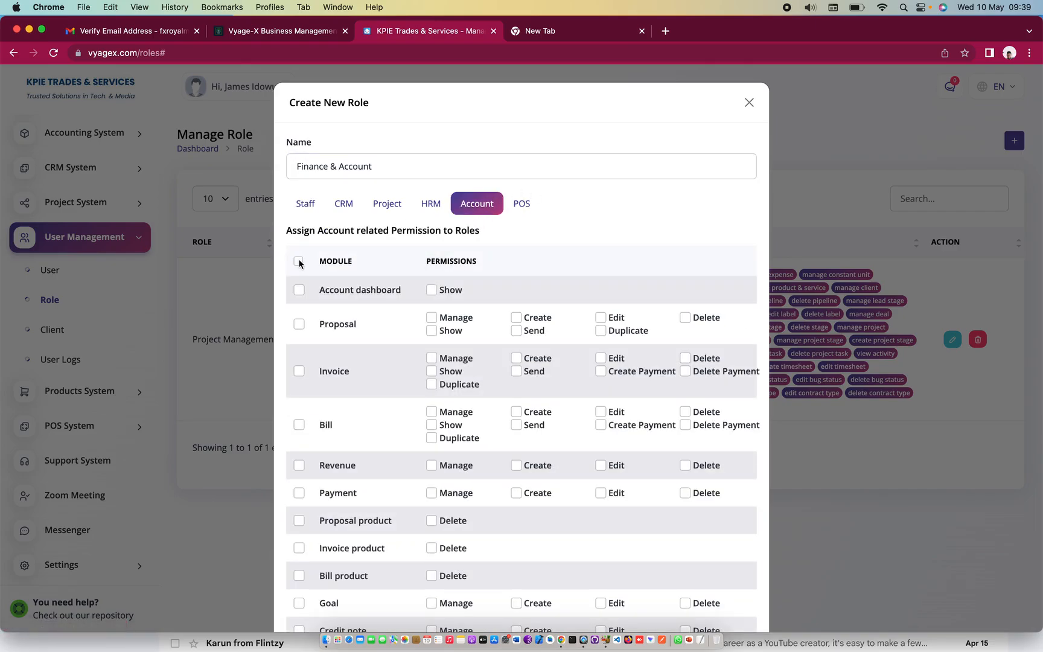
Grant all Account permissions and tick the Account dashboard, Invoice and Bill rows
click(299, 261)
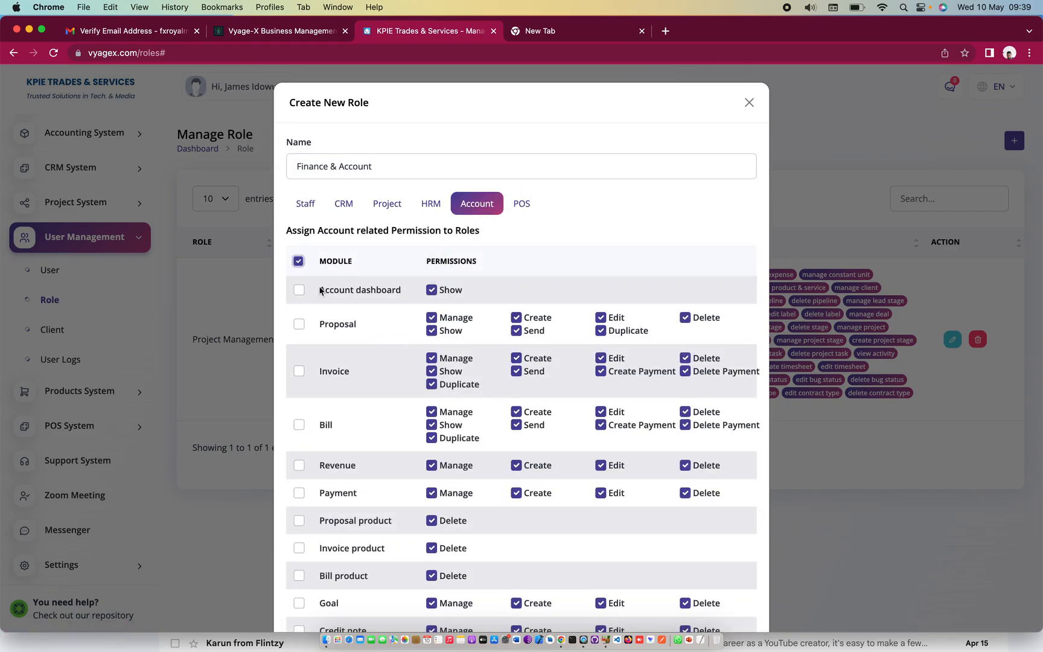
click(300, 262)
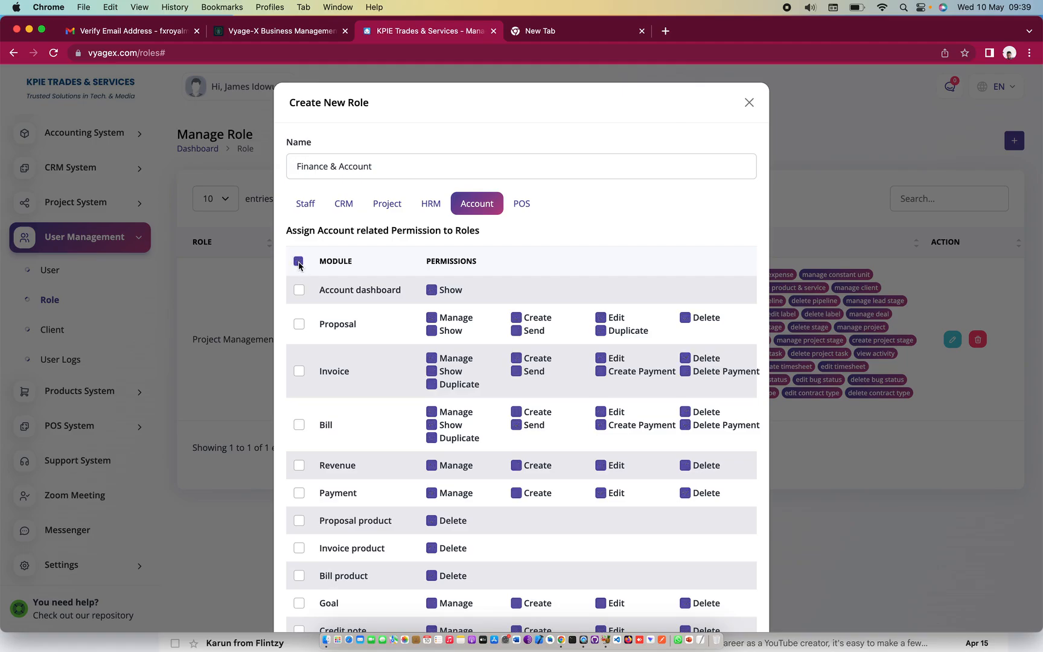
click(298, 262)
click(300, 290)
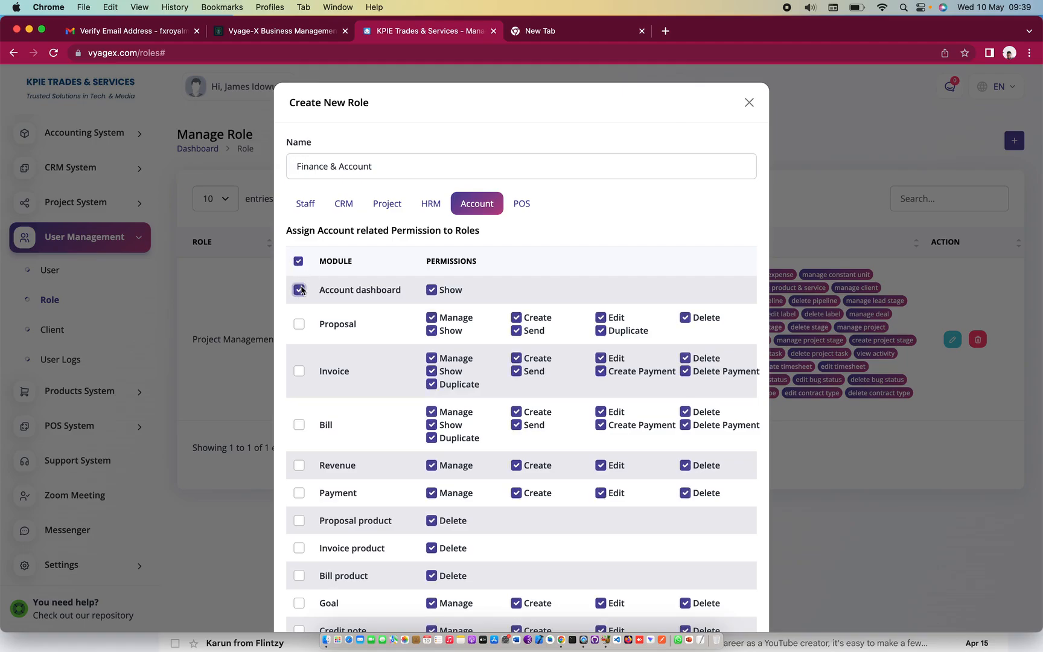
click(300, 371)
click(299, 423)
Tick Revenue, Payment, Invoice product, Bill product, Goal, Credit note, Debit note and Bank account
scroll(299, 423, down, 3)
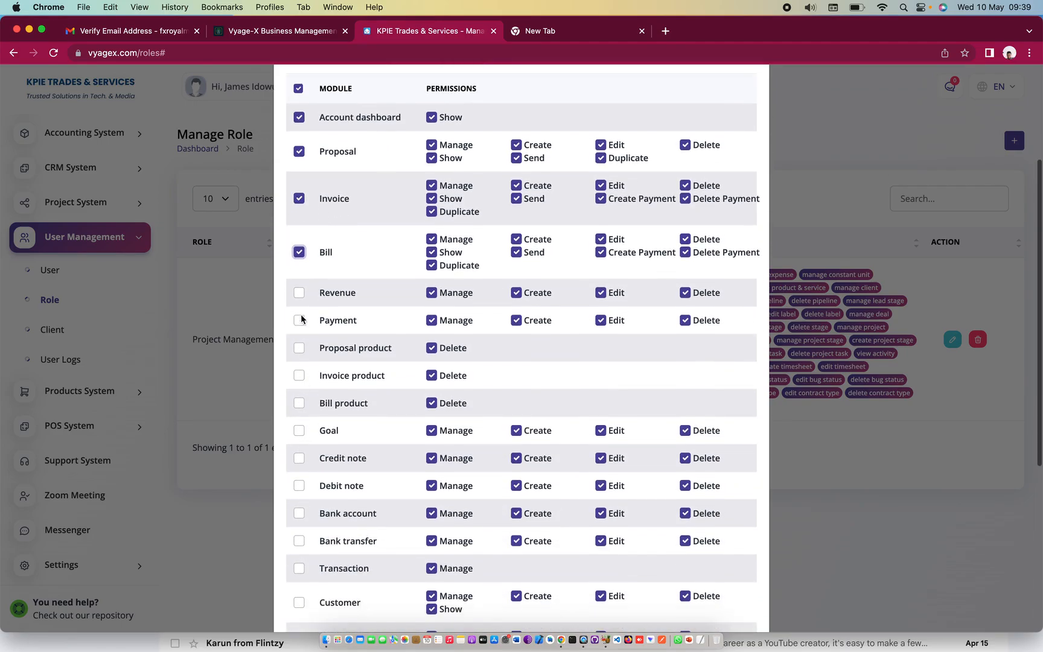
click(299, 292)
click(298, 320)
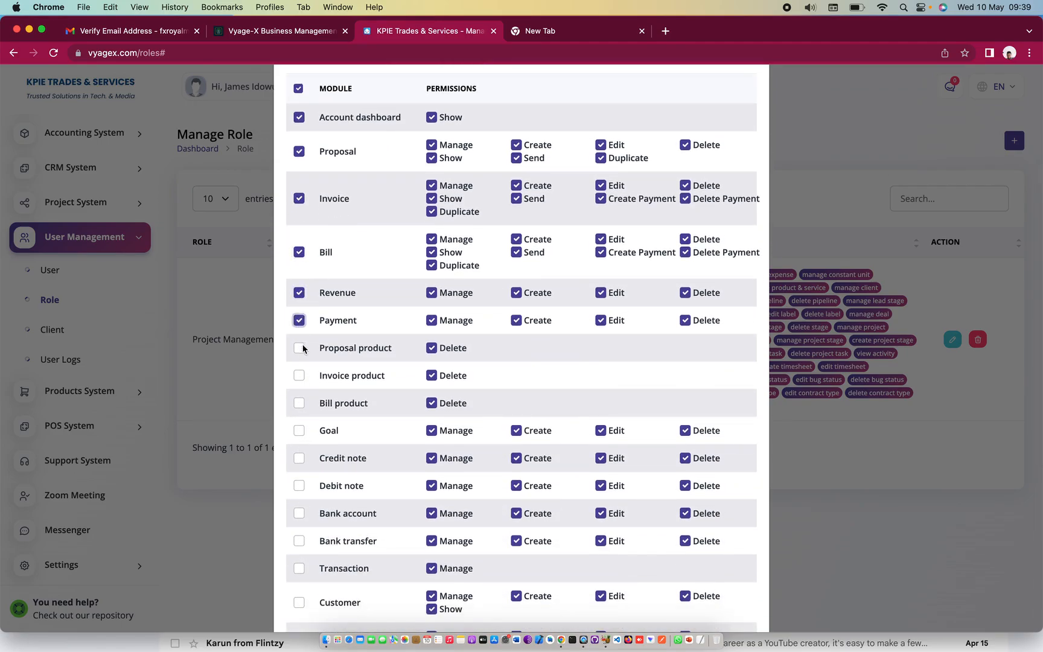
click(300, 376)
click(299, 402)
click(299, 430)
click(299, 458)
click(300, 486)
click(299, 514)
Tick Bank transfer, Transaction, Customer, Vender, Constant custom field, Assets, Chart of account and Journal entry
scroll(299, 507, down, 5)
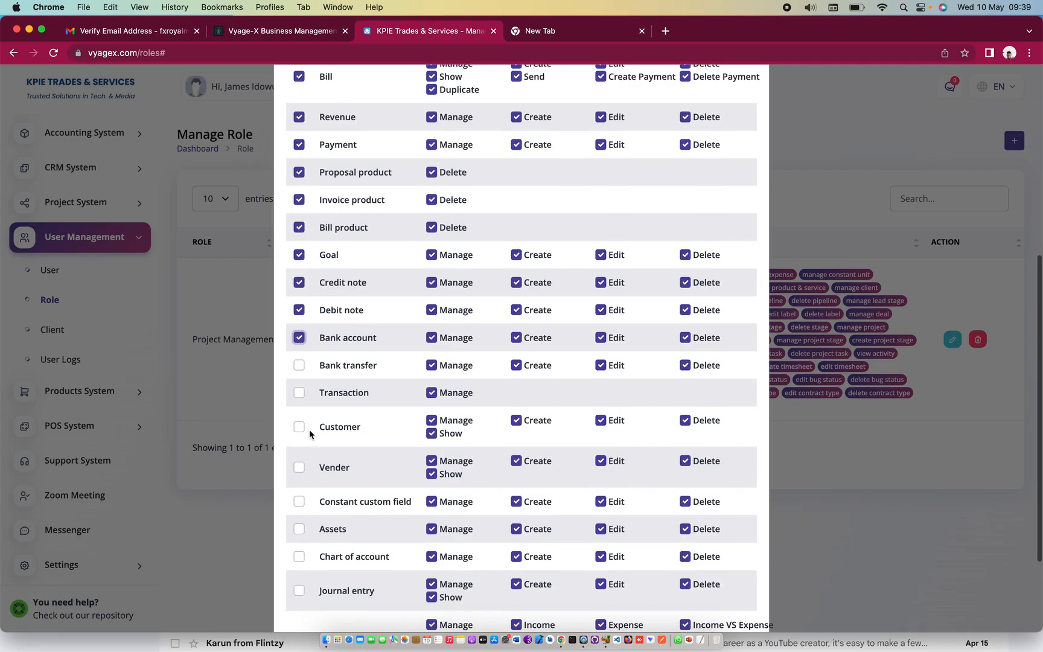
click(299, 366)
click(300, 393)
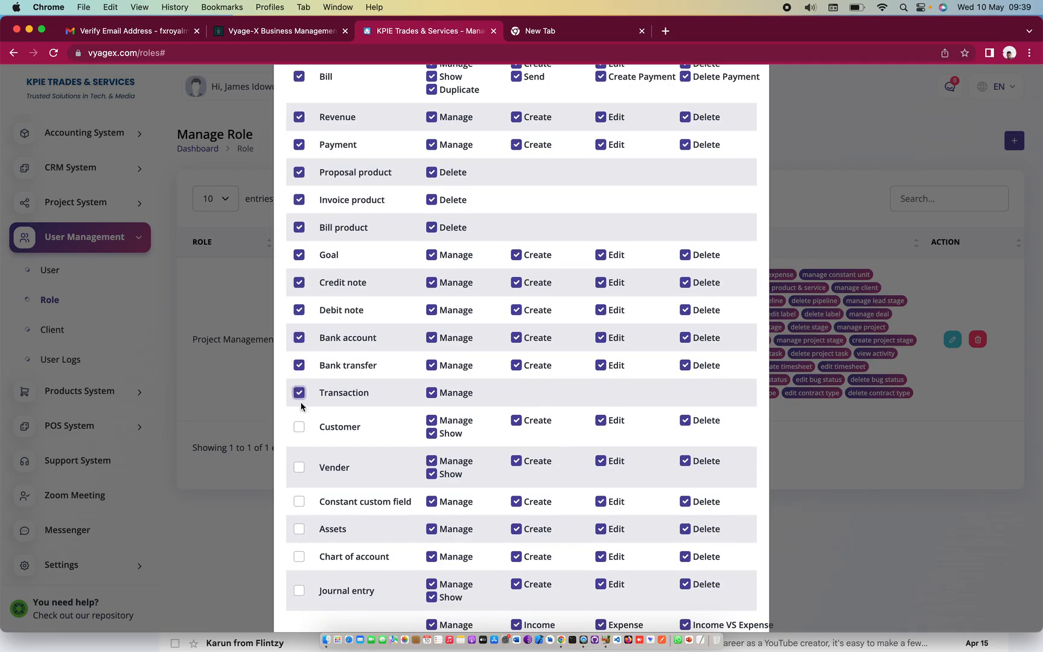
click(299, 427)
click(299, 468)
click(300, 502)
click(299, 529)
click(299, 556)
click(300, 591)
Tick the Report row and create the Finance & Account role
scroll(302, 579, down, 3)
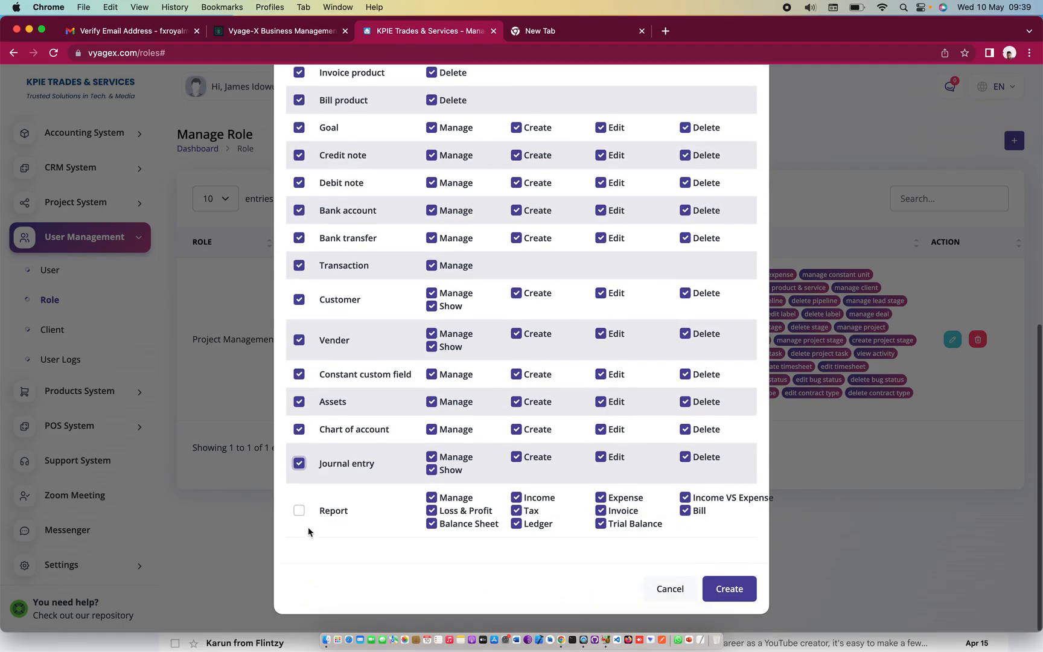
click(298, 510)
scroll(296, 512, up, 15)
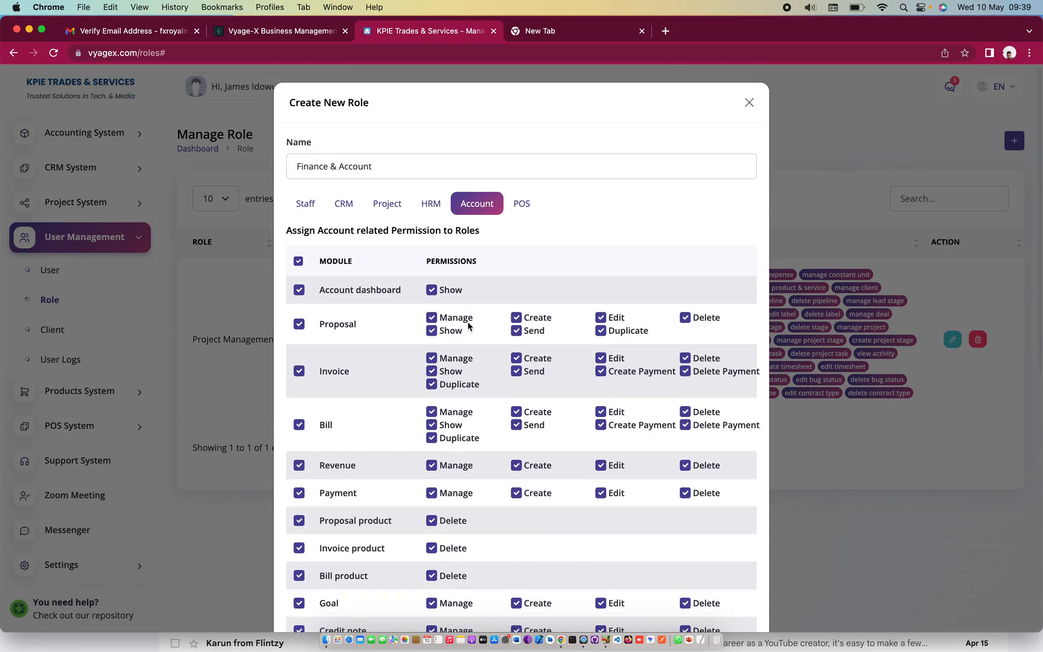
scroll(469, 327, down, 15)
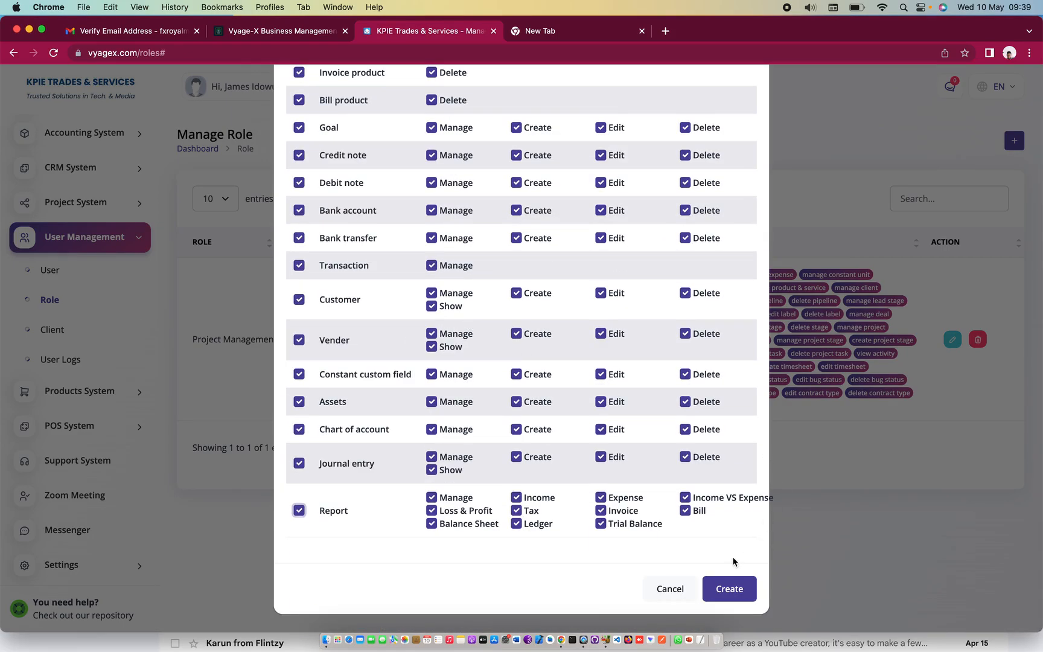
click(730, 587)
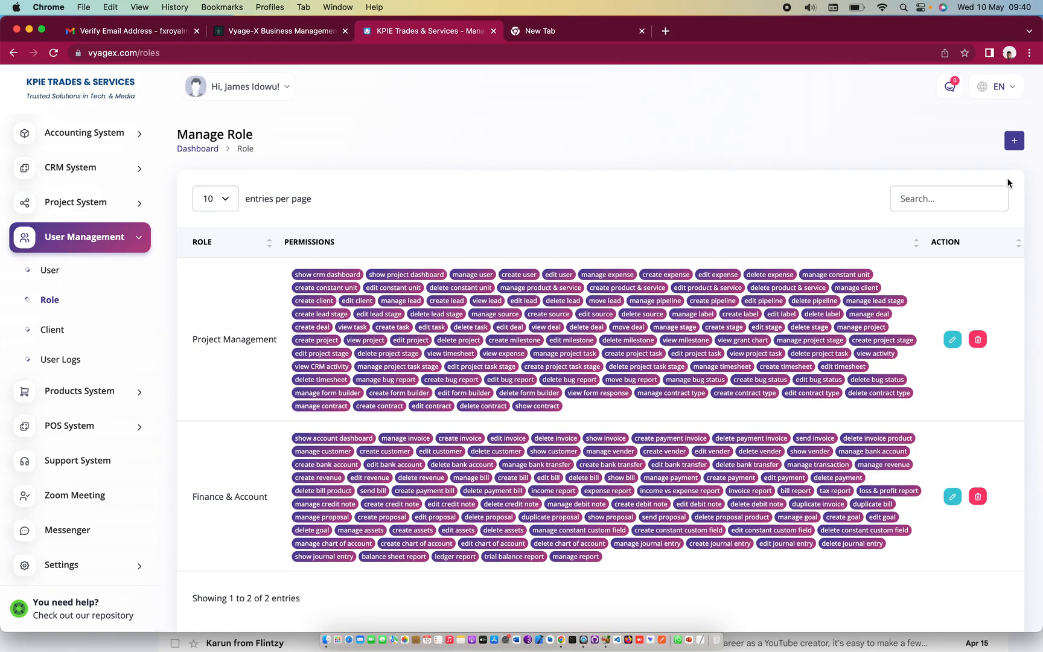
Open a blank Create New Role form from the Manage Role page
click(1015, 142)
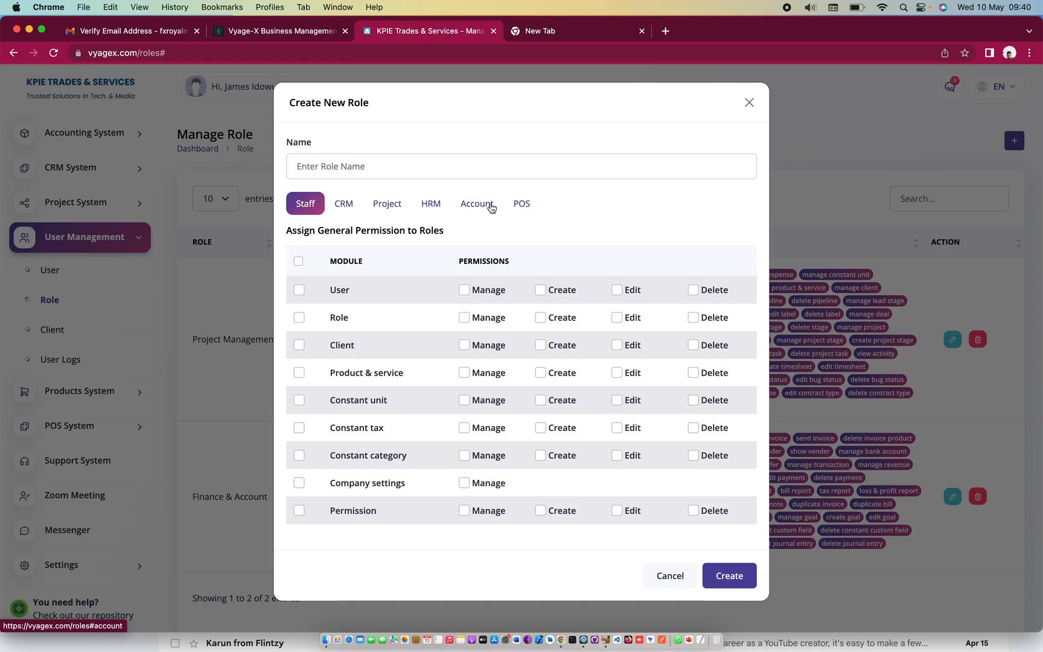
Create a role named 'Human Resource Dep' with every HRM permission granted
click(432, 205)
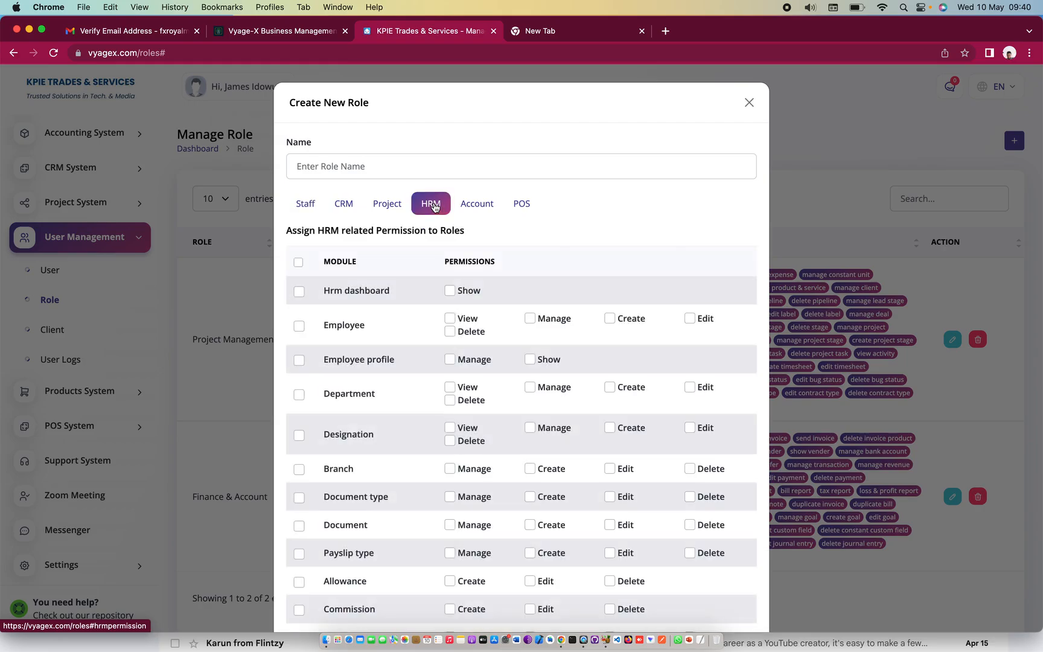
click(392, 164)
text(H)
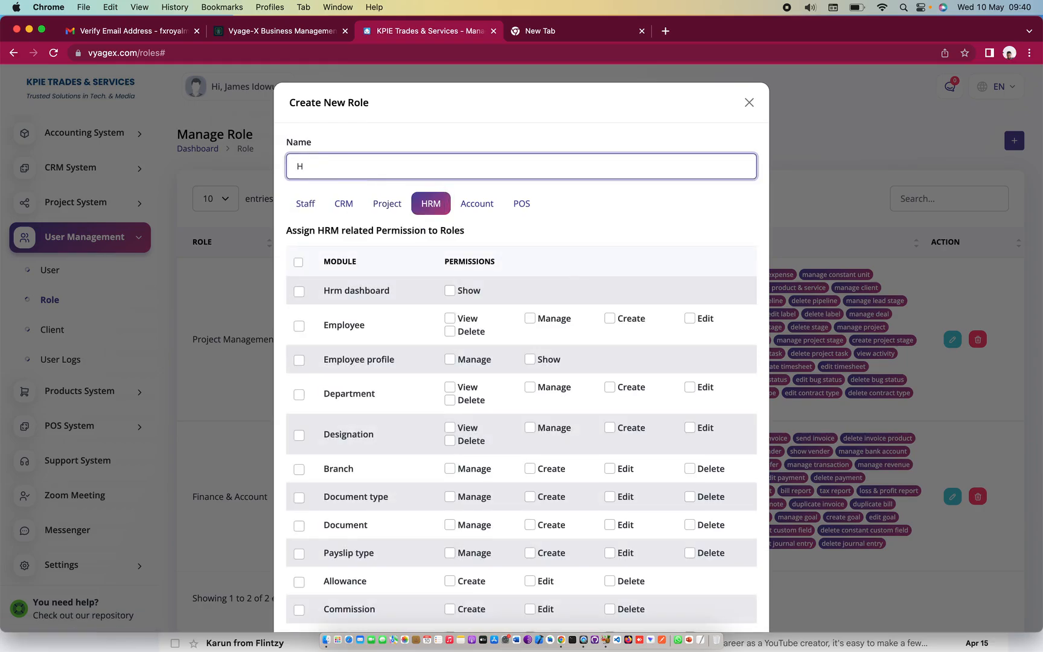
text(uman Resource Dept)
click(299, 262)
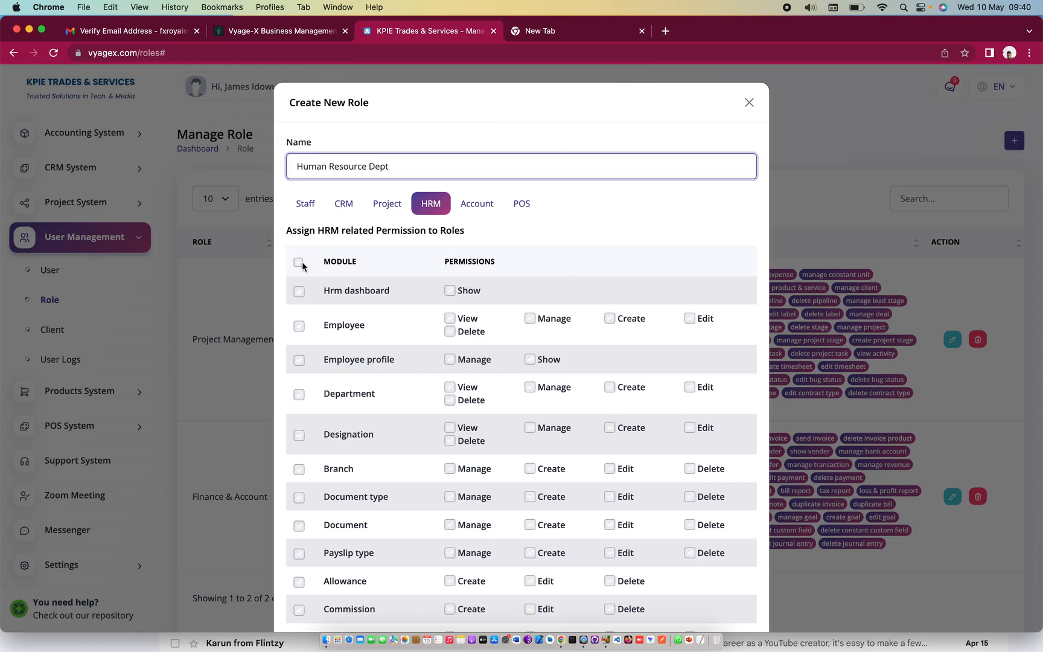
scroll(453, 269, down, 15)
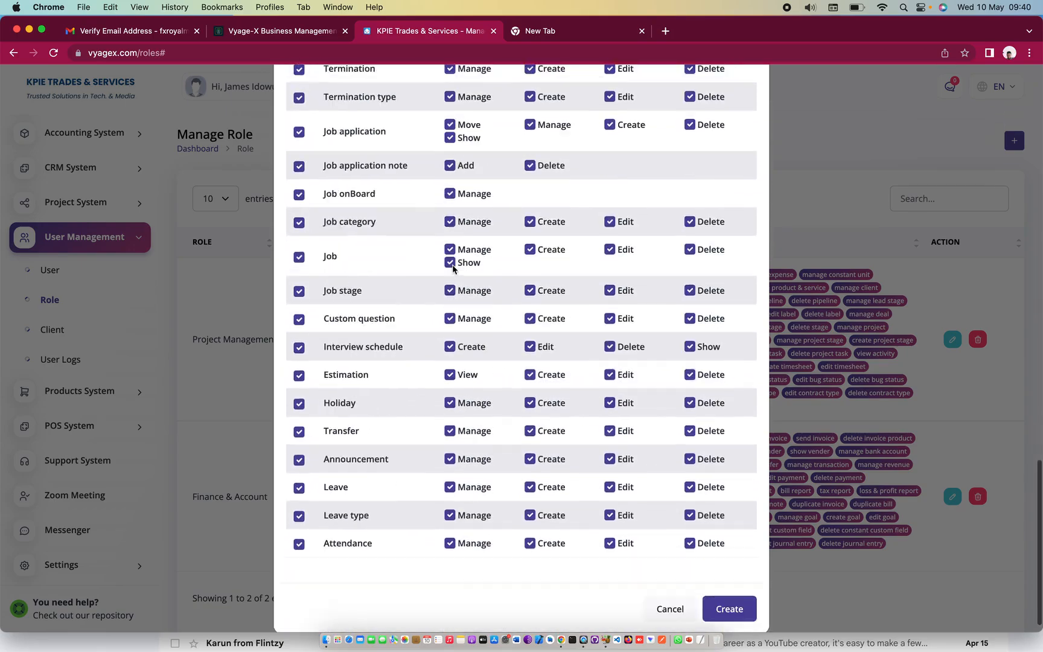
scroll(453, 269, down, 2)
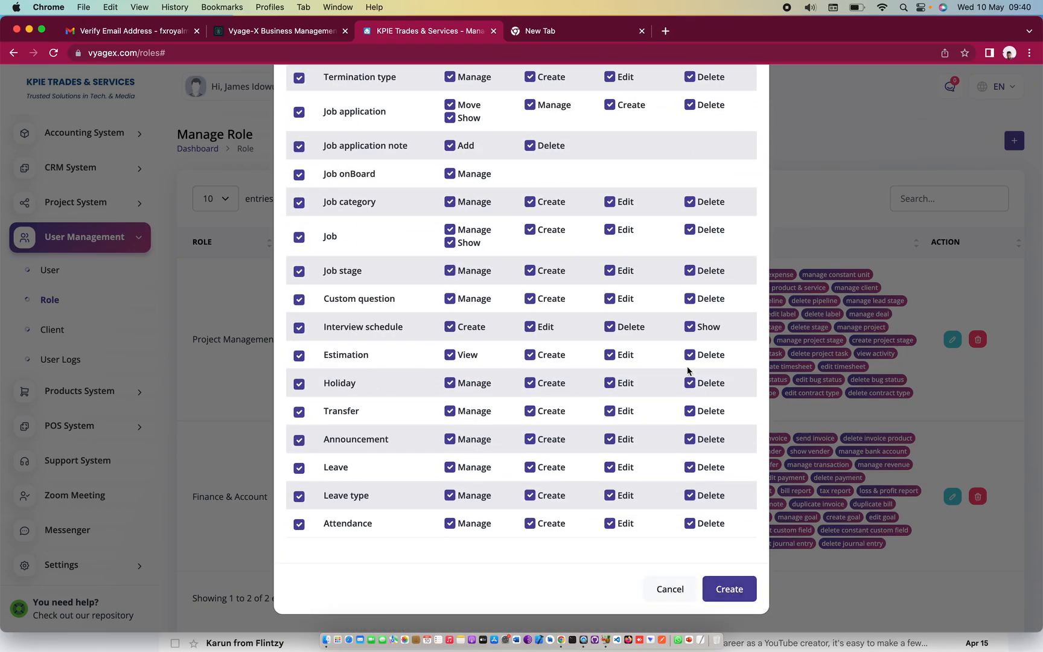
click(733, 589)
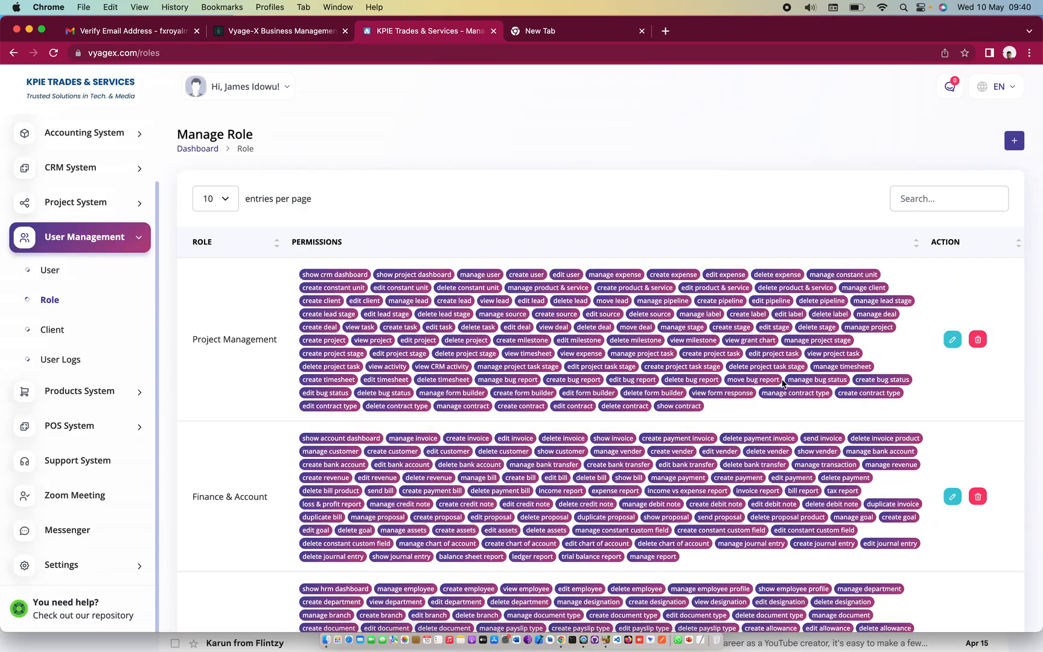
Go to the Manage User page
scroll(784, 382, down, 5)
scroll(797, 380, up, 5)
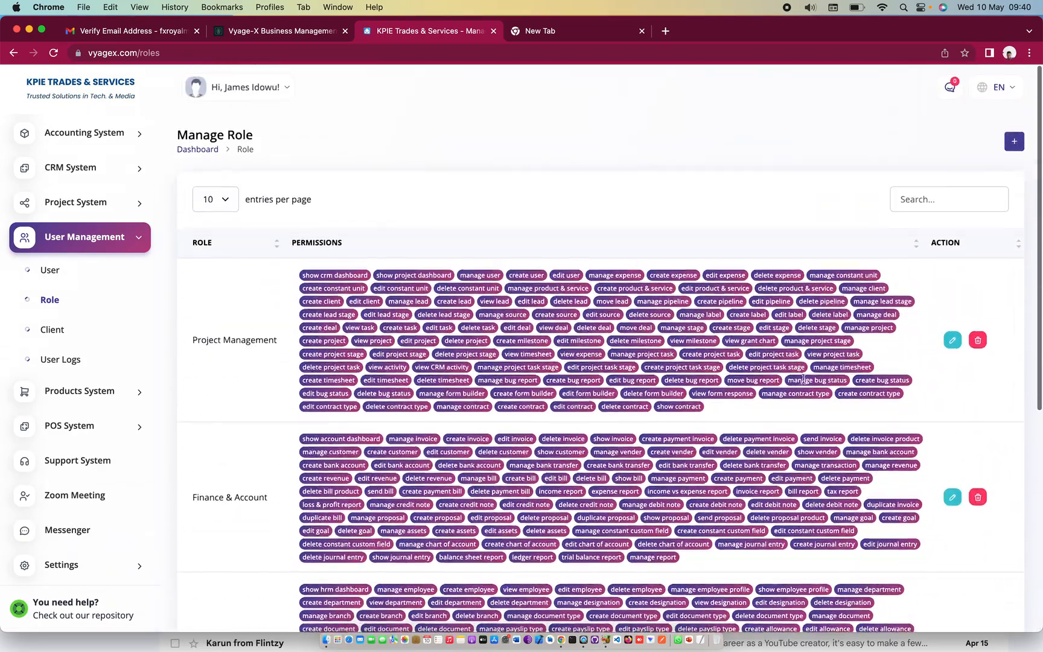
click(57, 271)
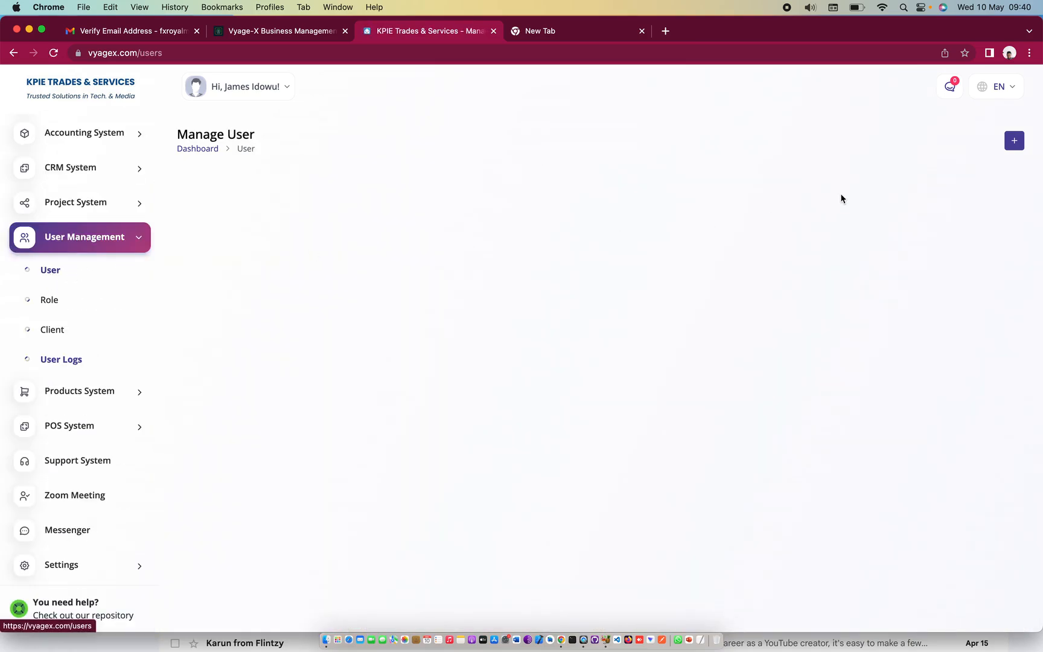
Create a user with the member's name, pasted e-mail, Project Management role and a password
click(1018, 143)
click(363, 167)
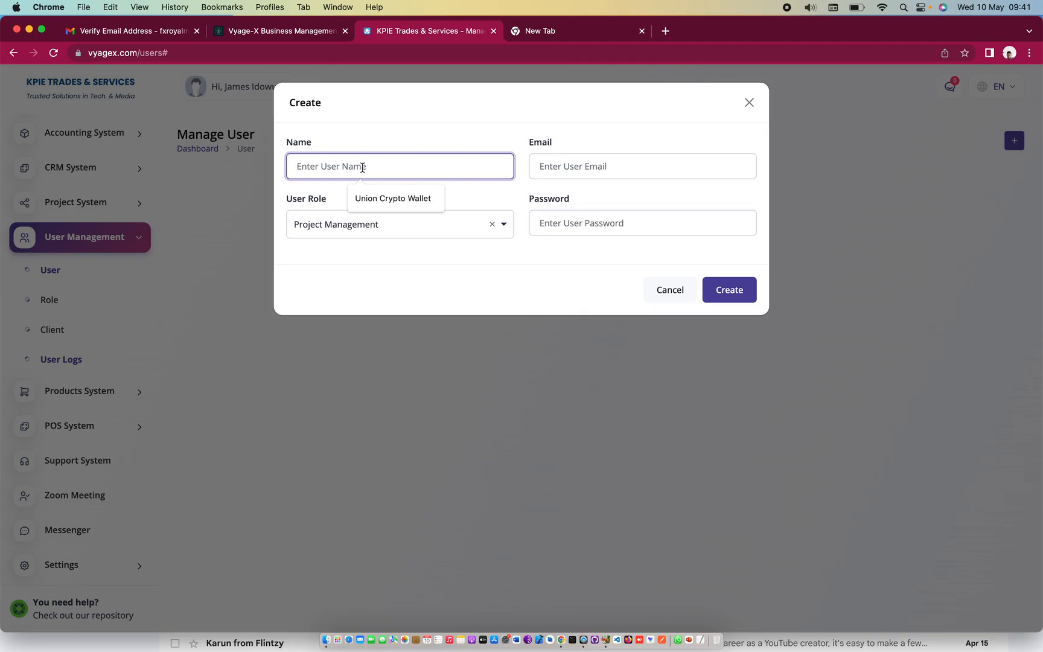
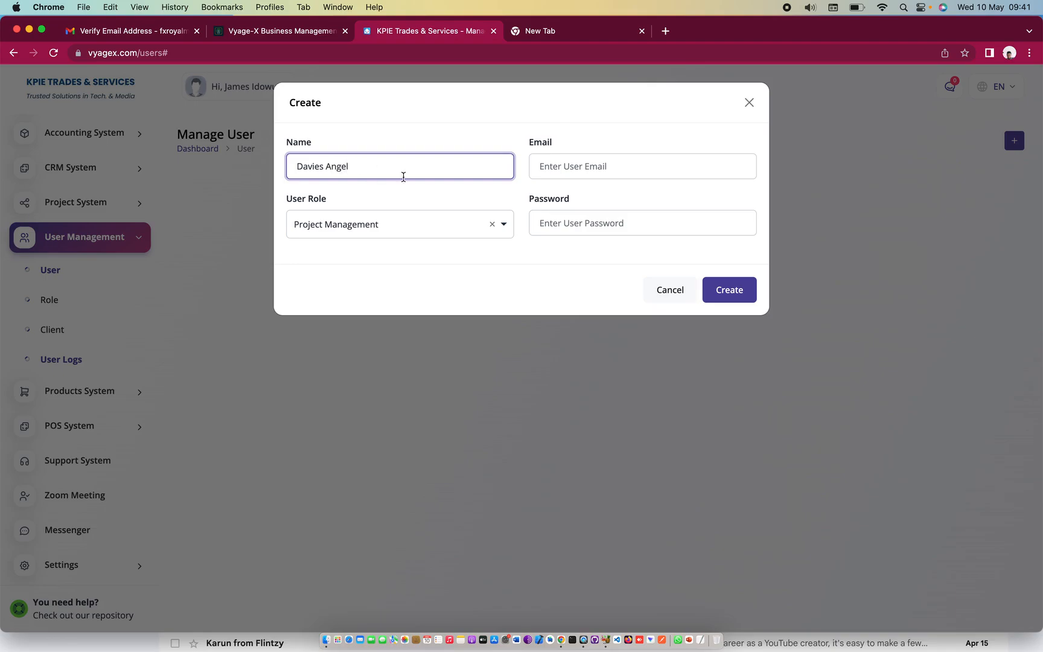
click(605, 166)
key(super+v)
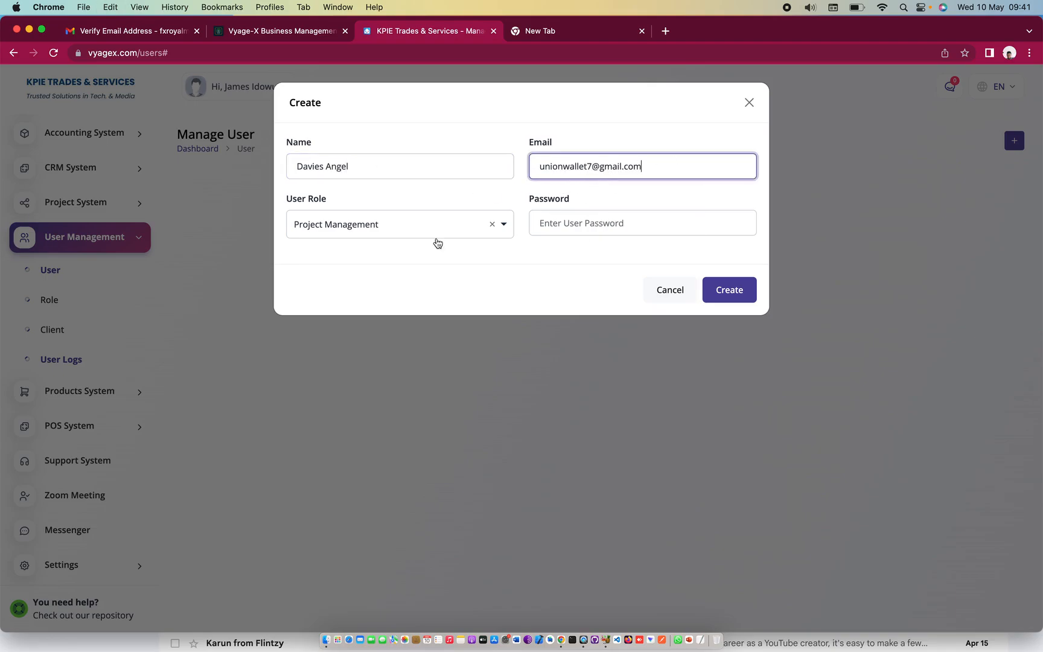
click(348, 233)
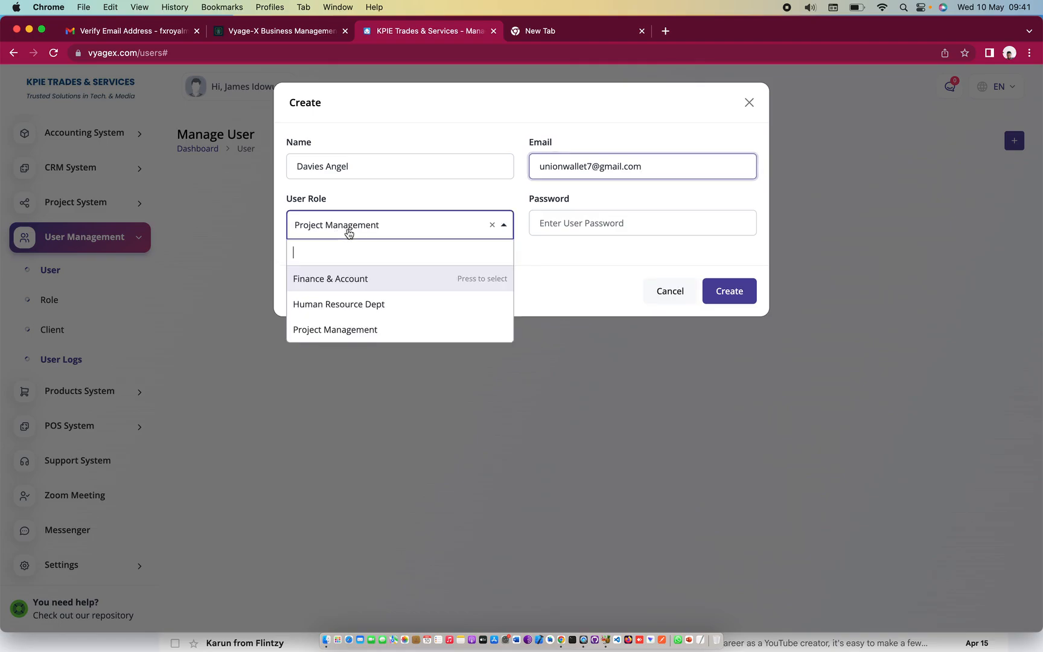
click(345, 331)
click(586, 225)
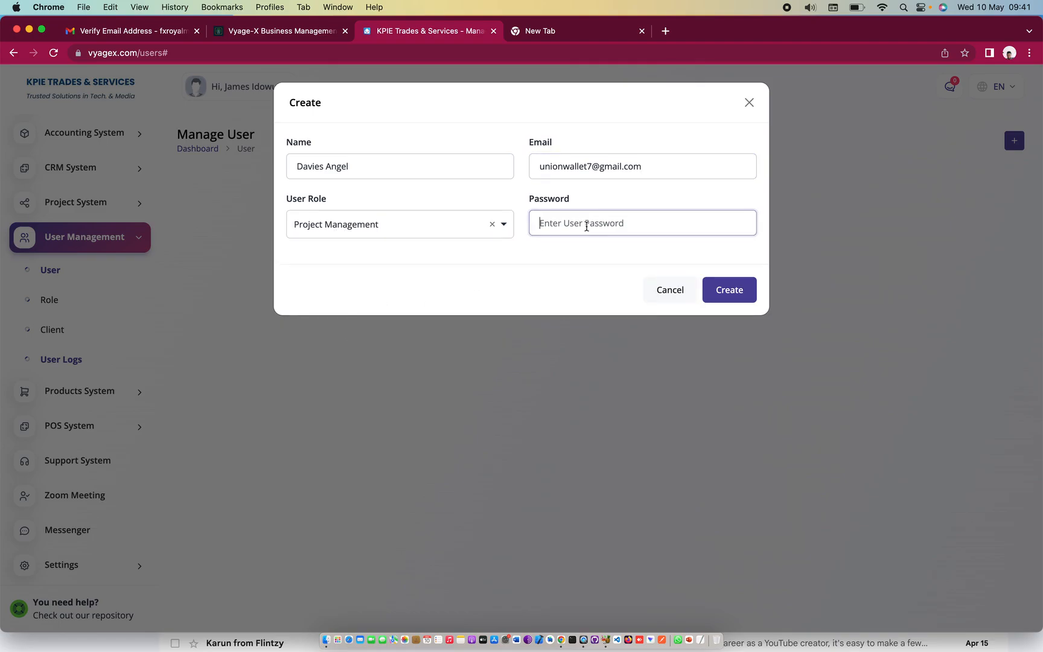
text(••)
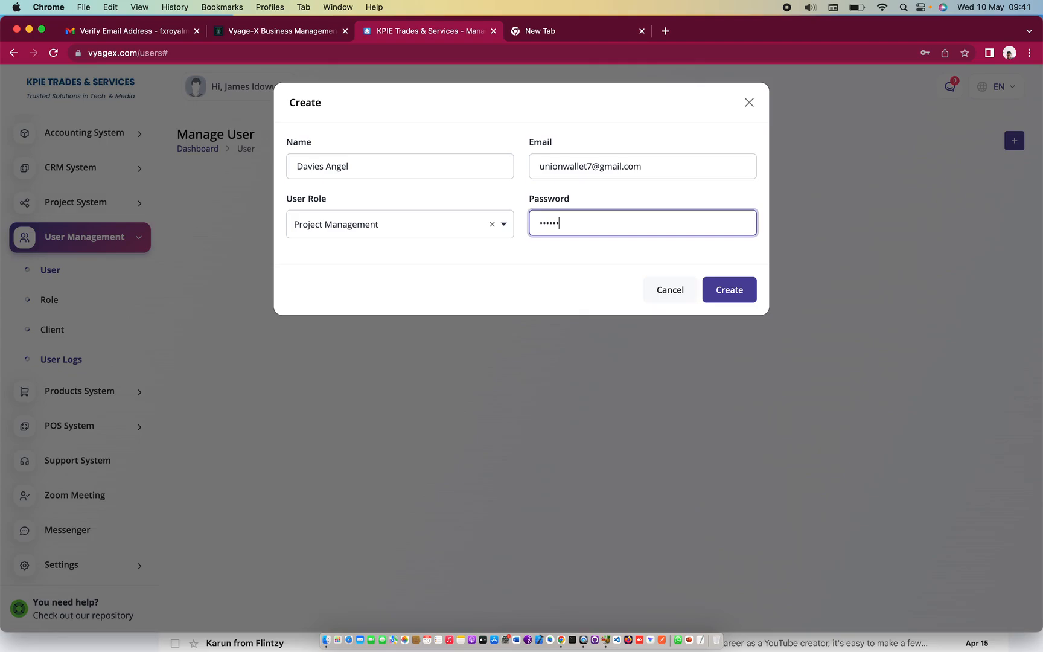
click(729, 290)
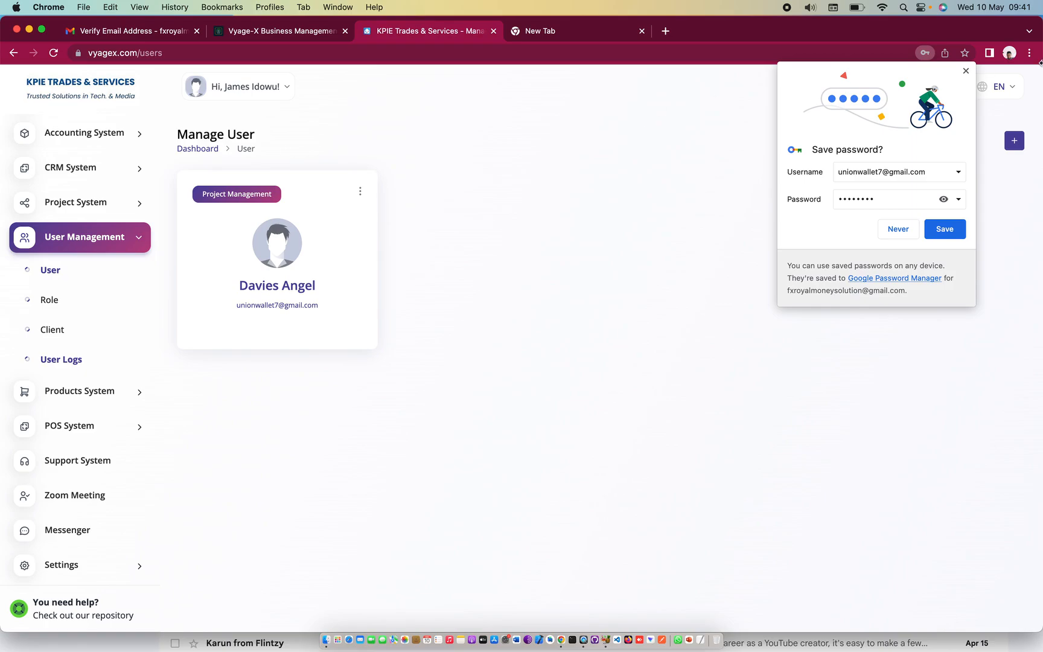
Dismiss Chrome's save-password prompt and reload the new user's Gmail inbox window
click(966, 70)
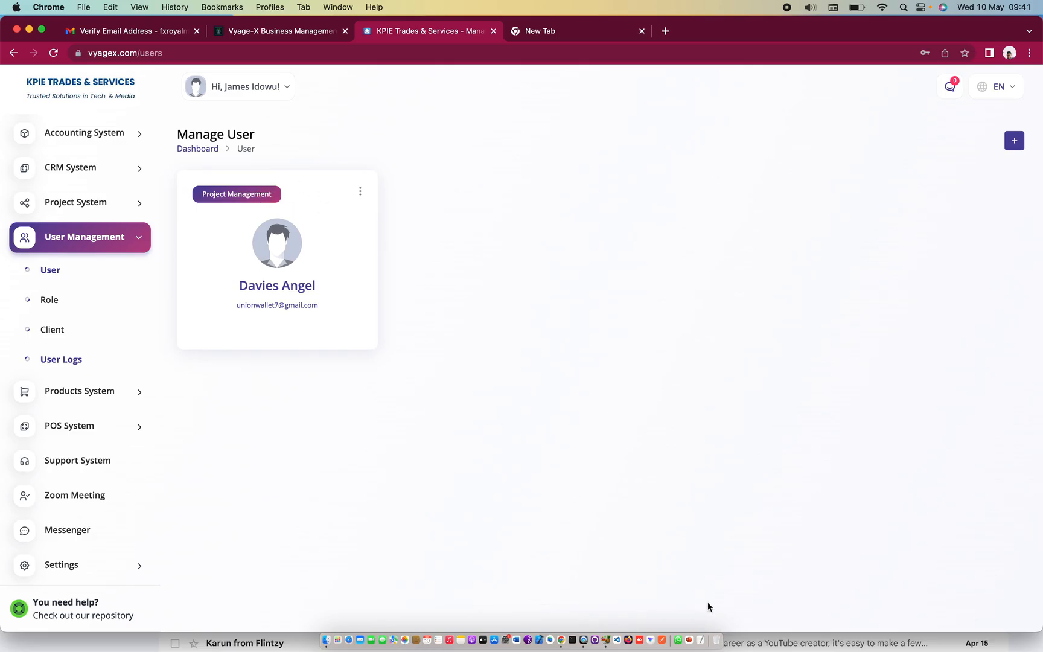
click(773, 639)
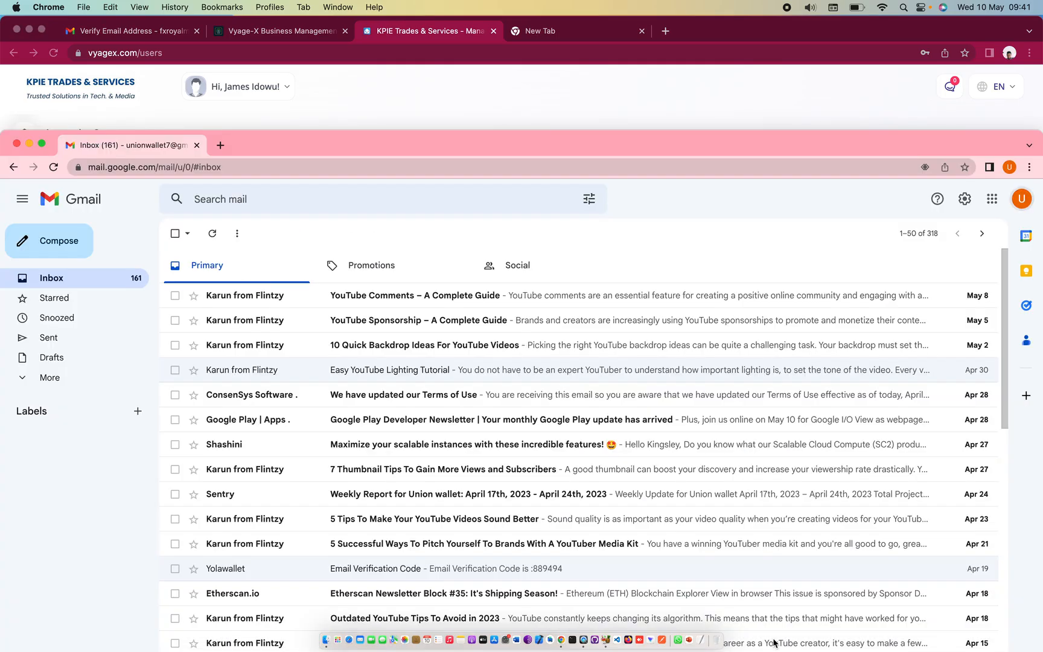
click(56, 169)
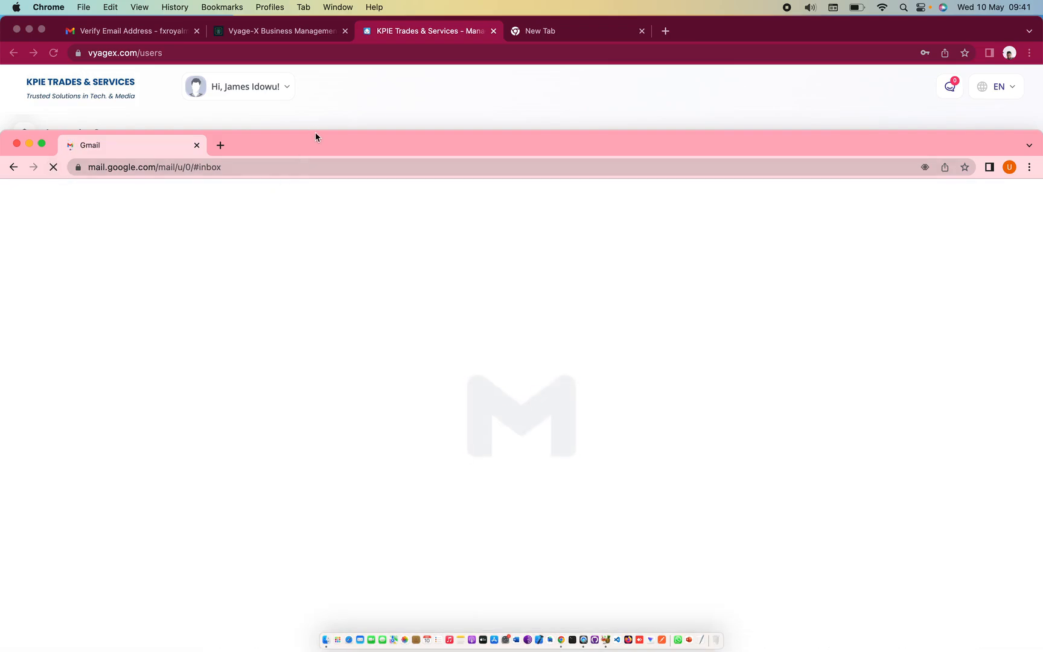
drag(320, 146, 320, 135)
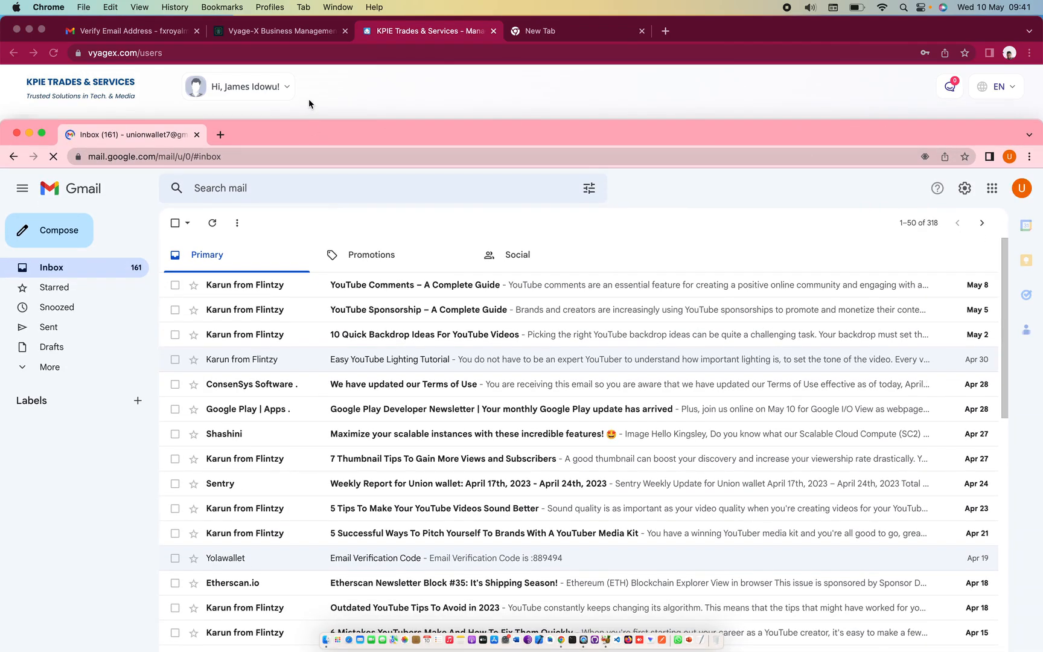
Check the new user's card options on the user page, then bring Gmail back to front
click(356, 87)
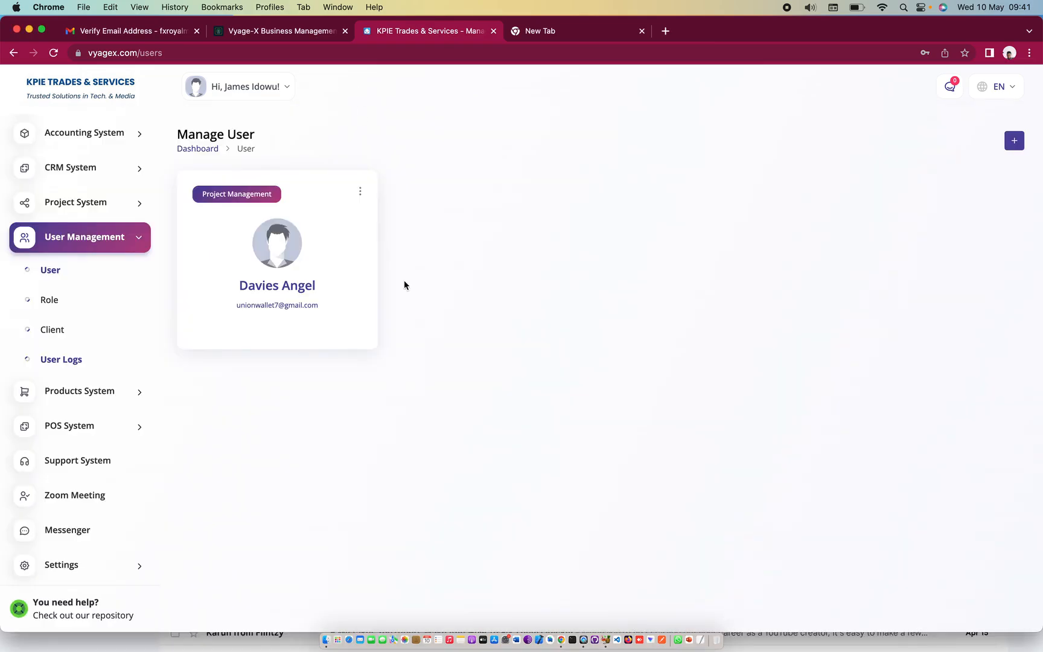
click(362, 192)
click(461, 203)
click(819, 643)
drag(263, 135, 267, 125)
Go to vyagex.com in a new tab and open the Vyage-X login page
click(216, 123)
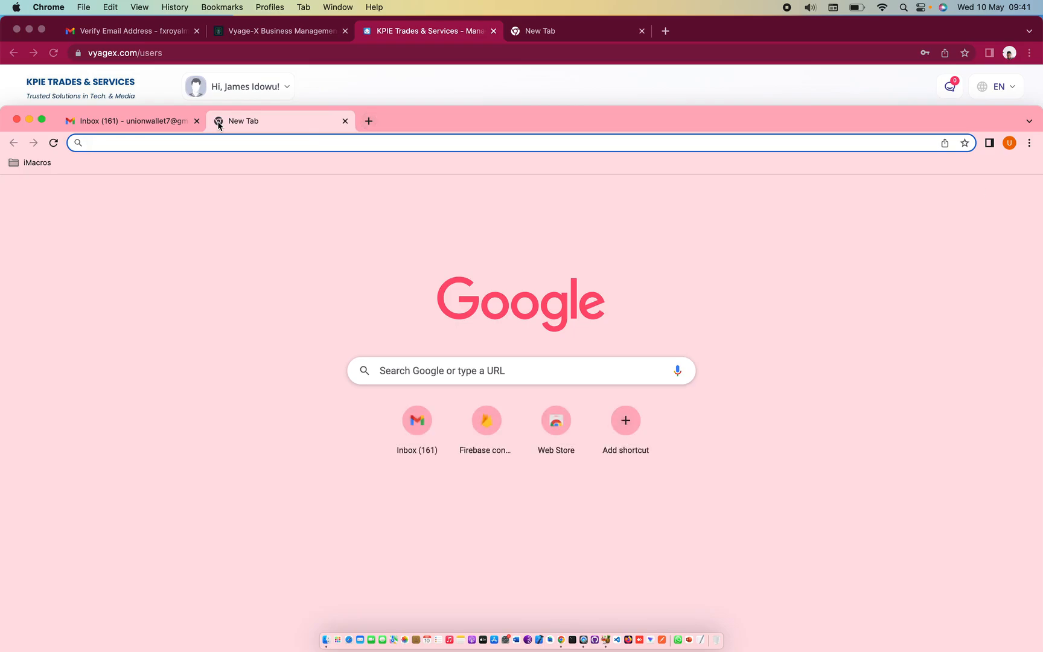
text(vyage)
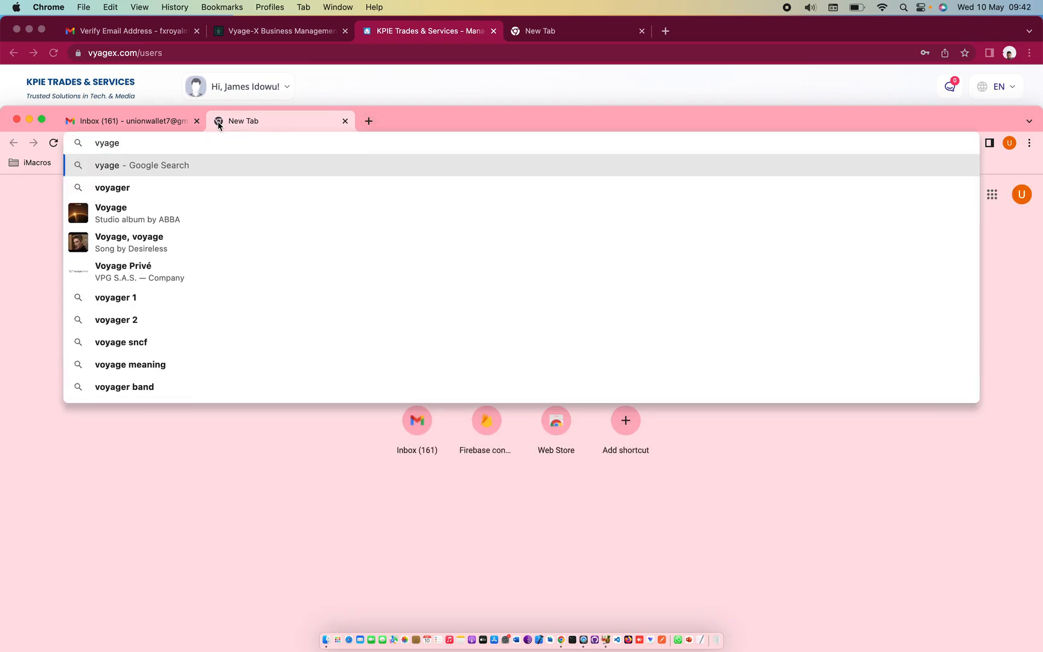
text(x.com)
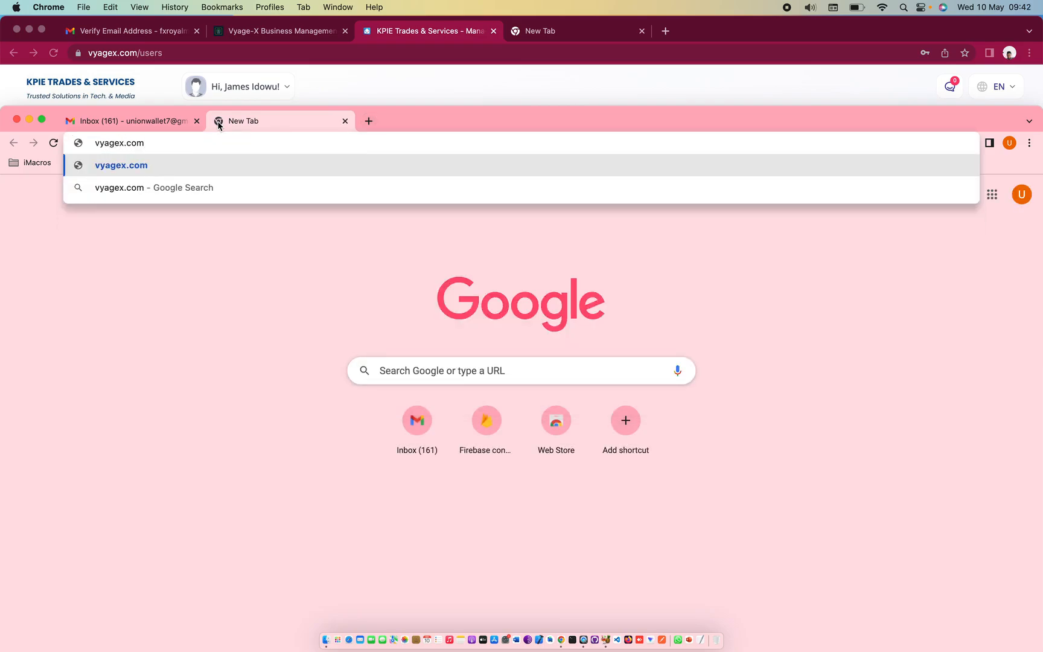
key(Return)
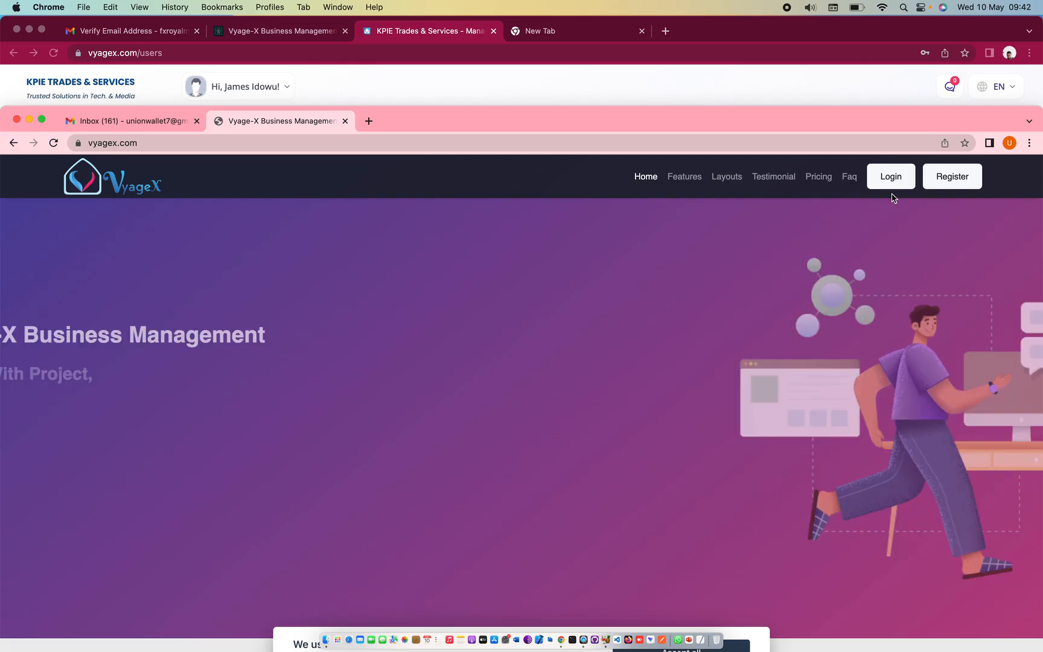
click(886, 177)
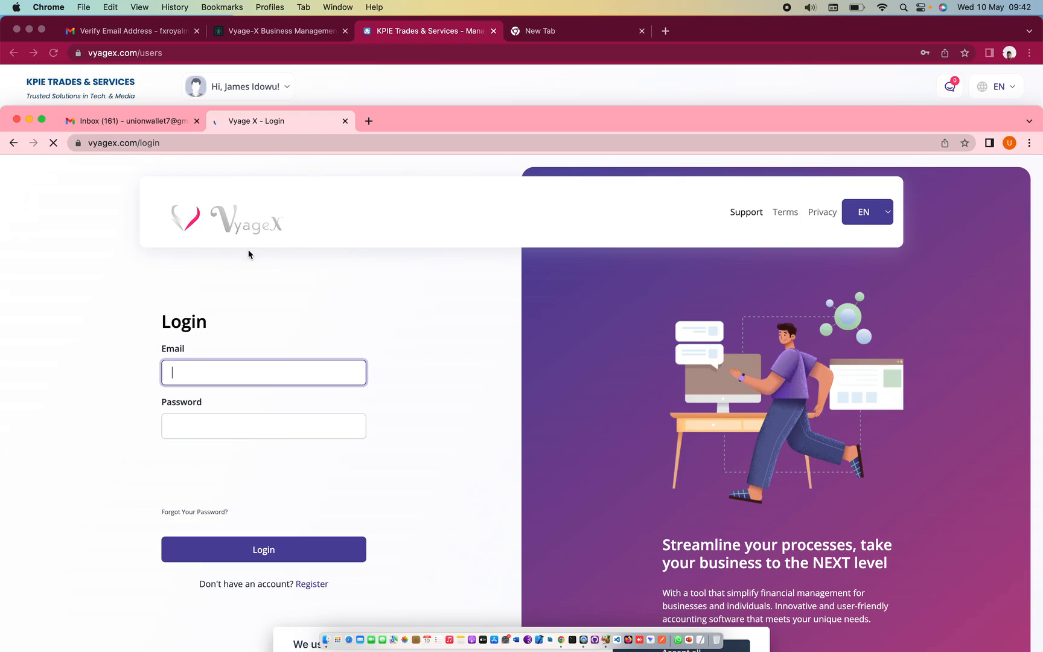
Log in with the new user's email and password, passing the 'I'm not a robot' check
key(super+v)
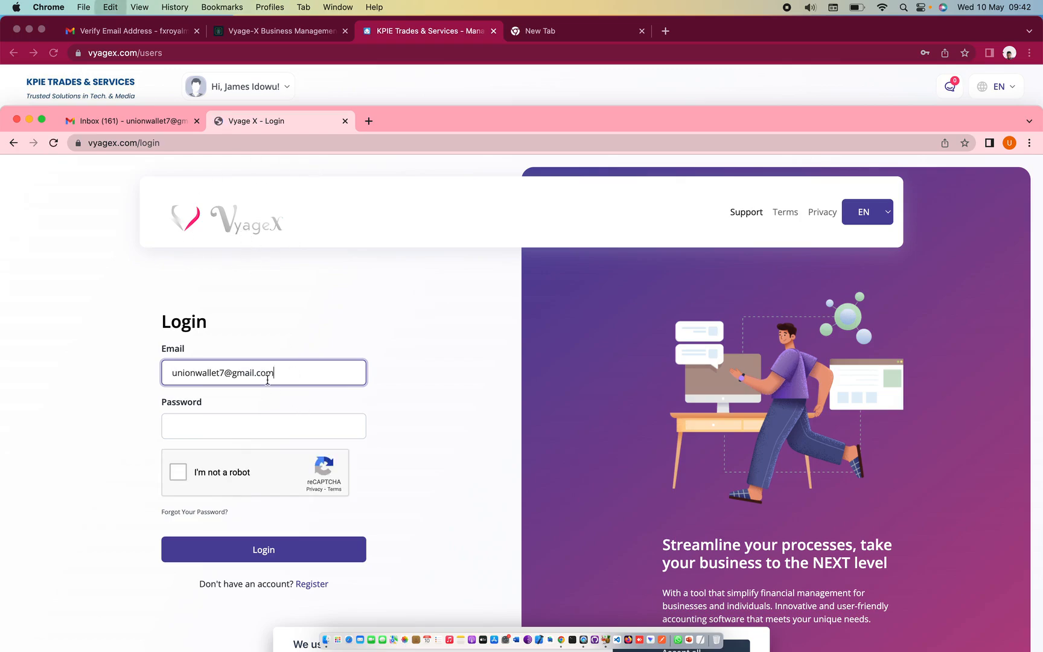
click(248, 427)
text(U)
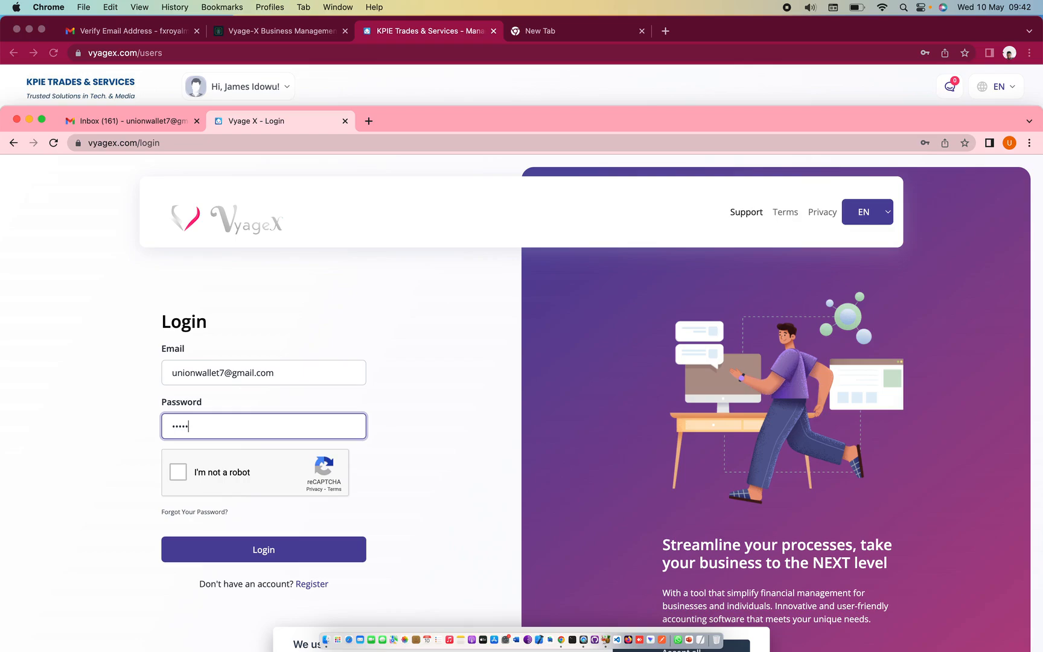
click(178, 472)
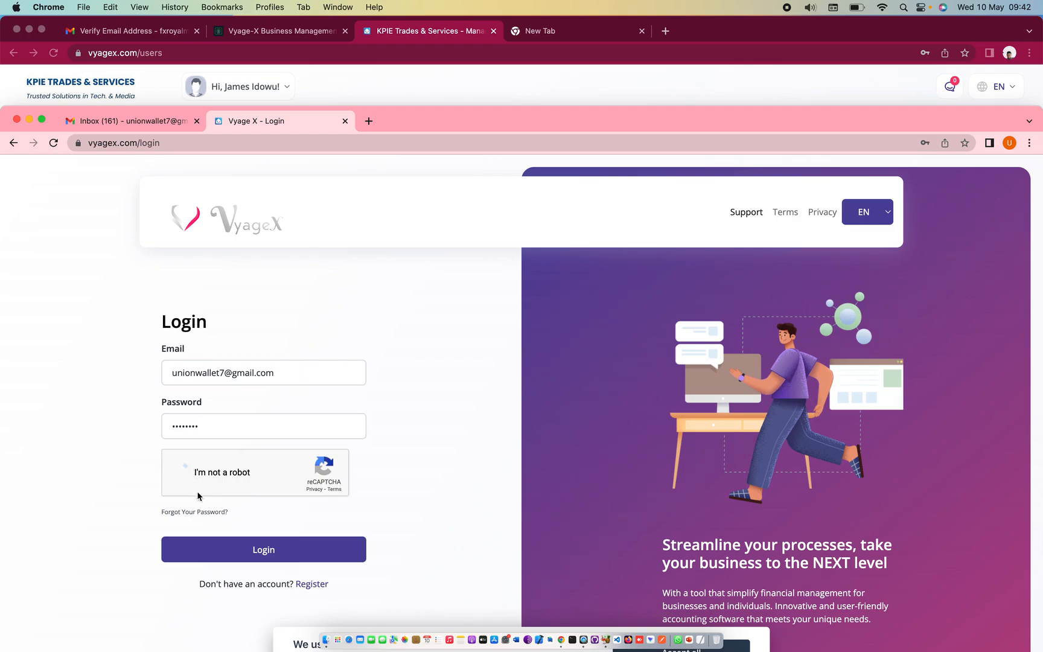
click(235, 550)
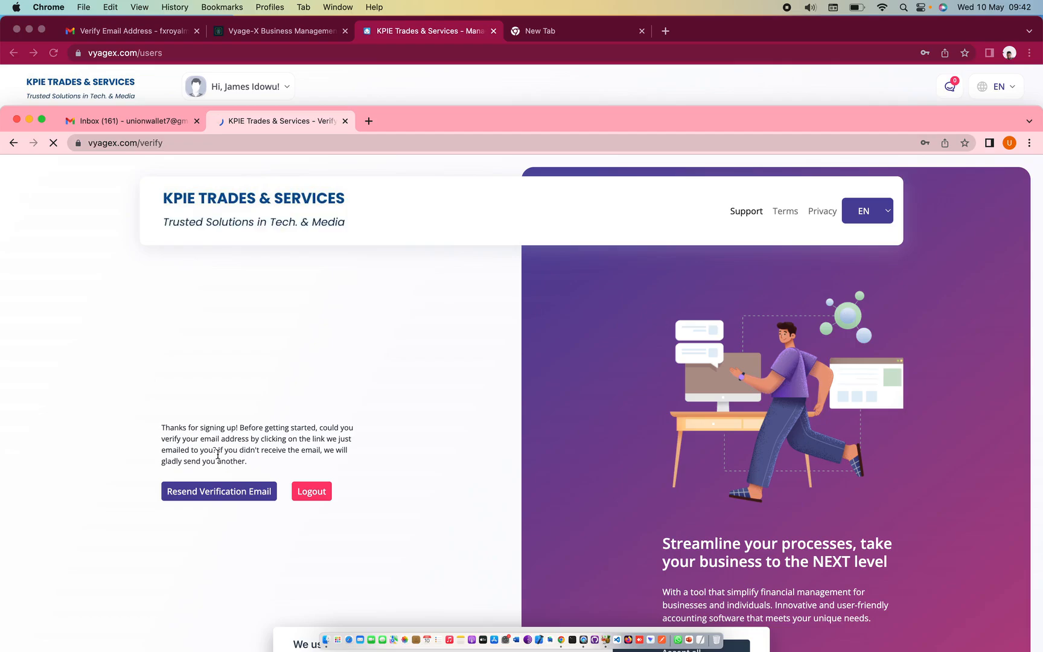
Dismiss the save-password bubble and request a fresh verification email from the notice page
click(965, 162)
click(177, 124)
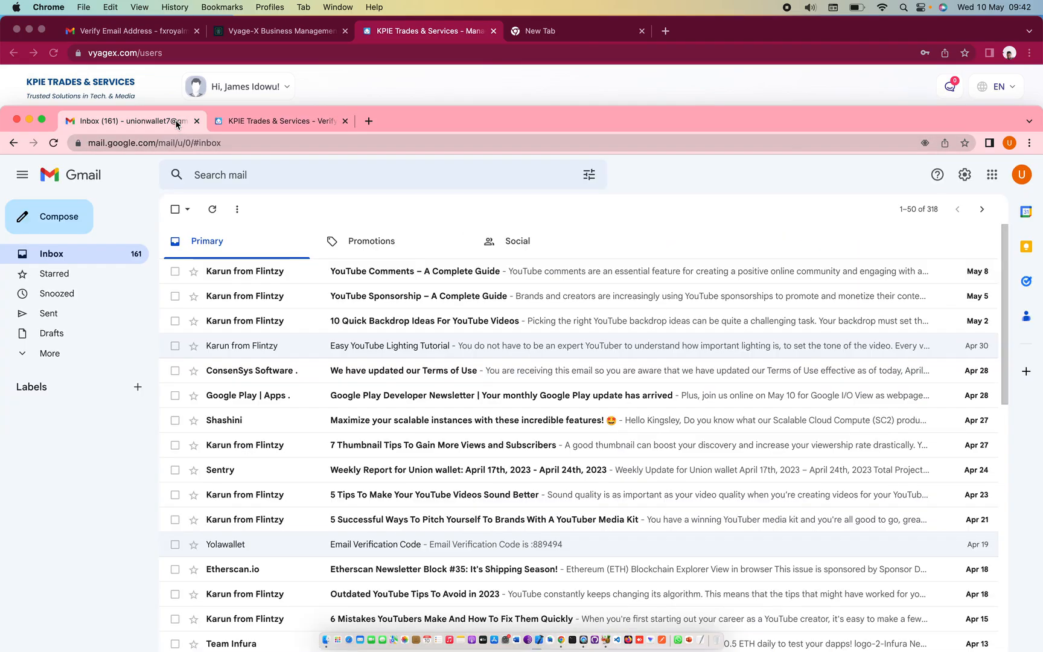
click(275, 122)
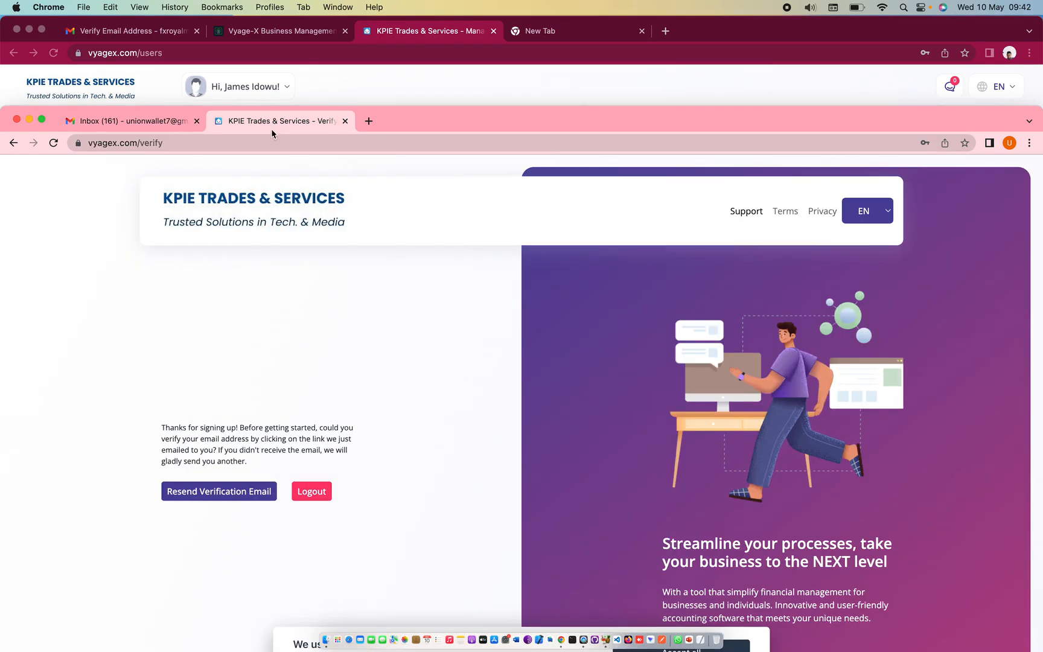
click(210, 492)
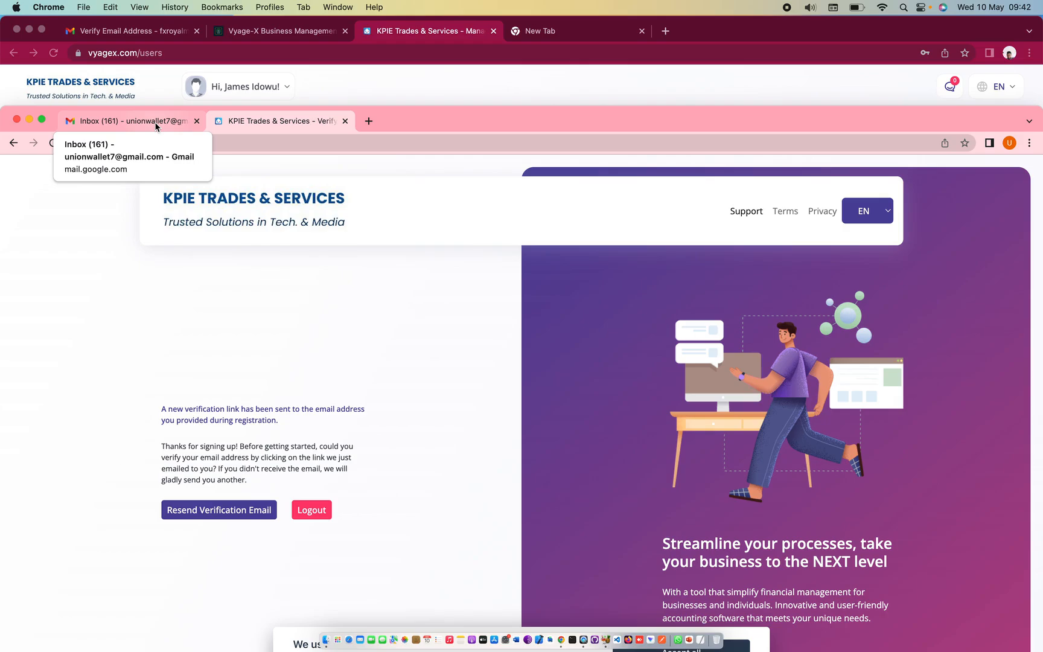
click(155, 126)
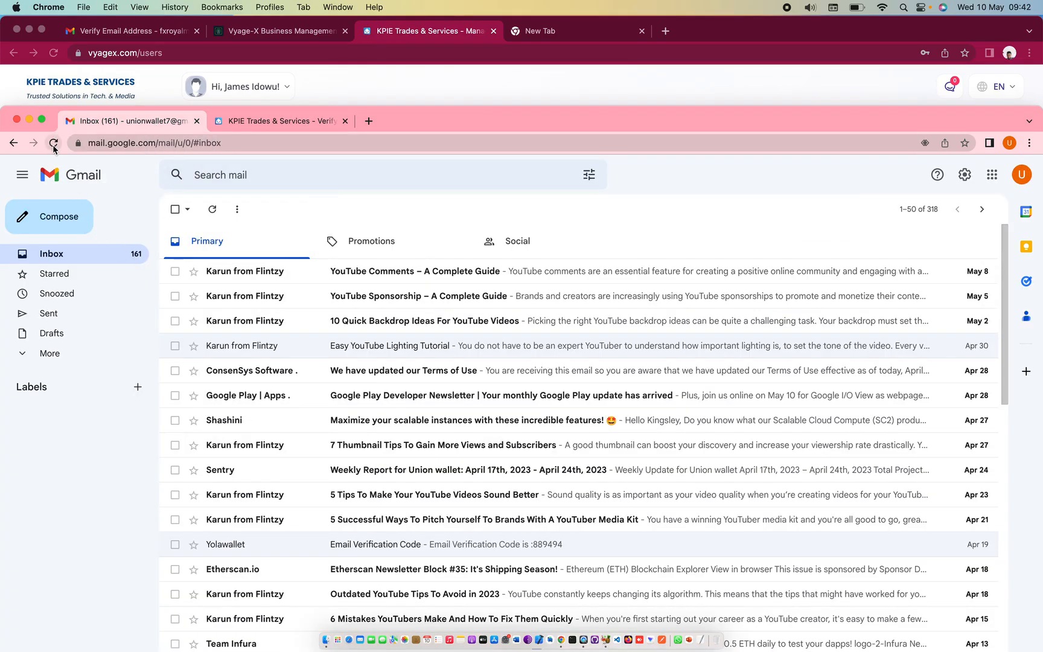
Reload Gmail, check the empty Spam folder, and reload the inbox until the Vyage-X email arrives
click(53, 143)
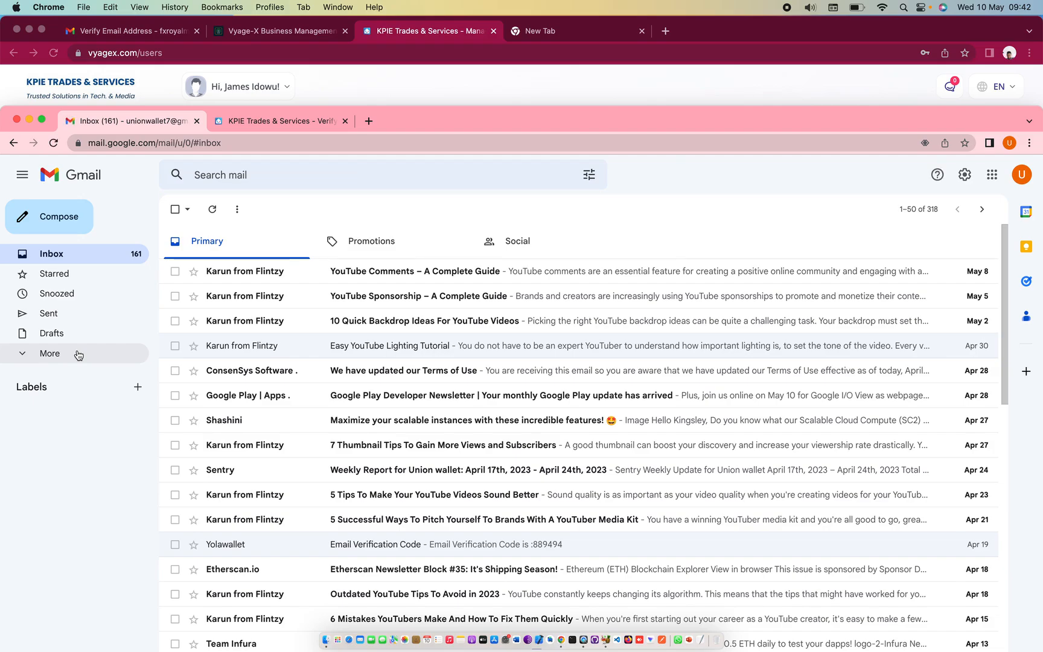
click(27, 357)
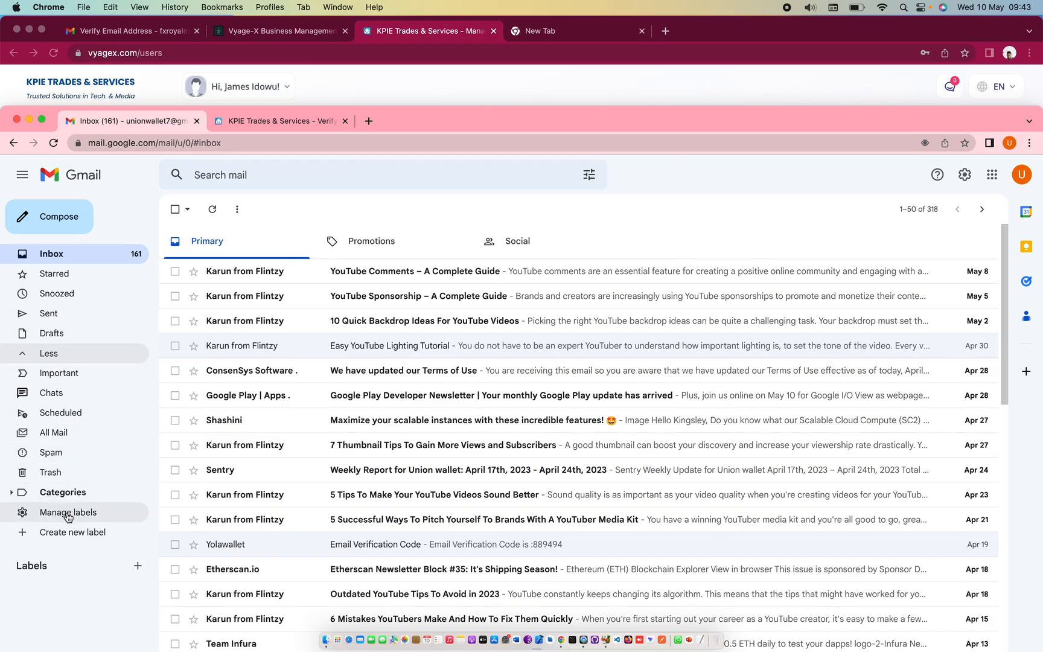
click(54, 457)
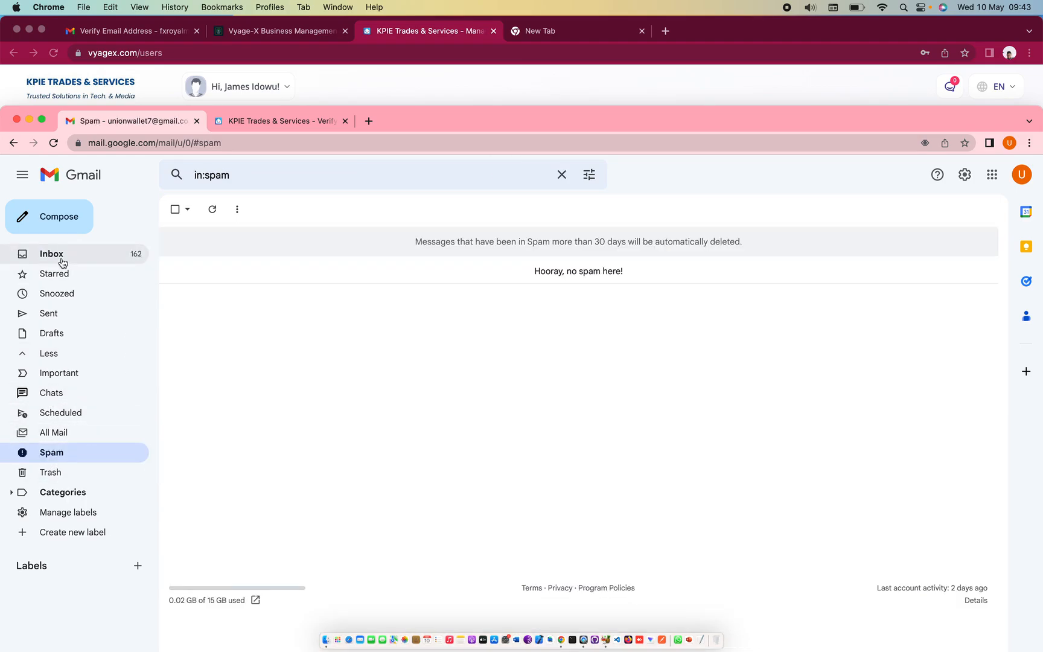
click(57, 259)
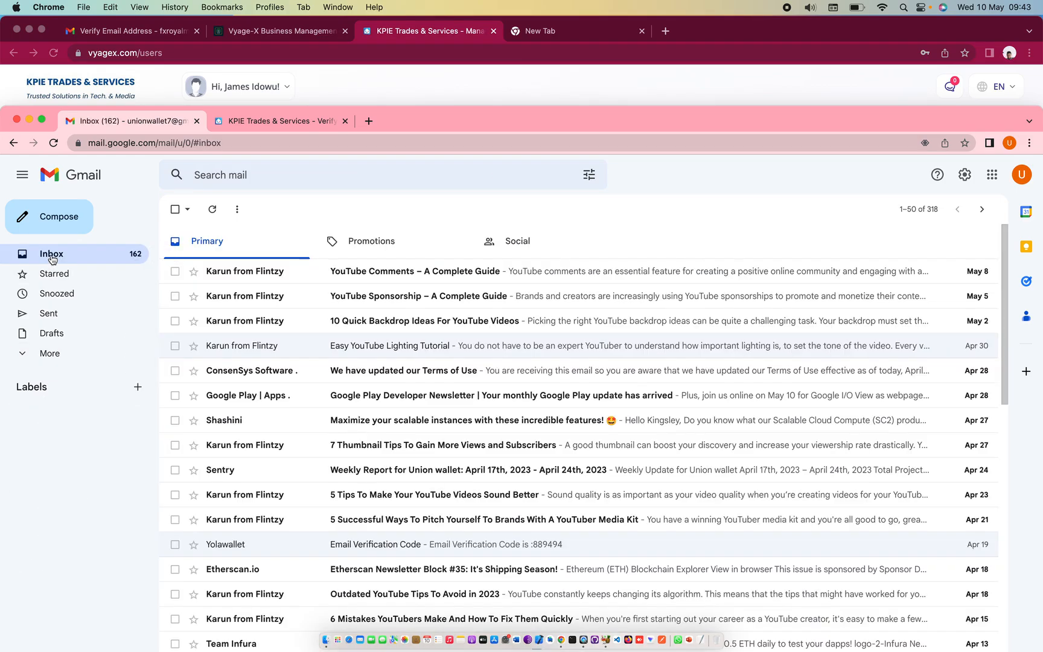
click(54, 143)
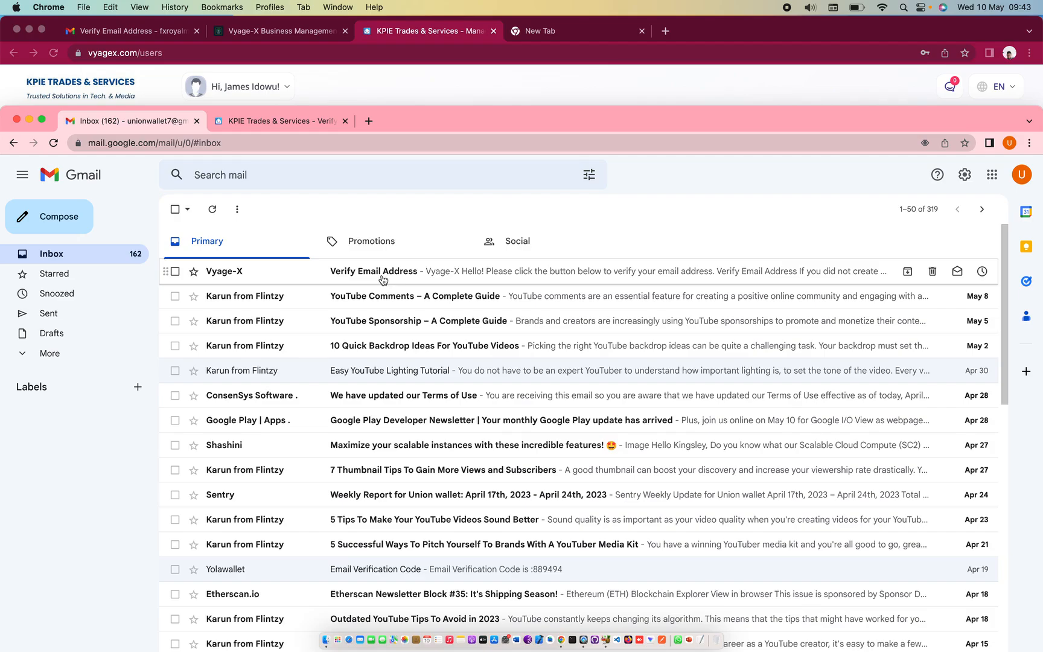
Open the Vyage-X 'Verify Email Address' message and confirm the address with its button
click(382, 279)
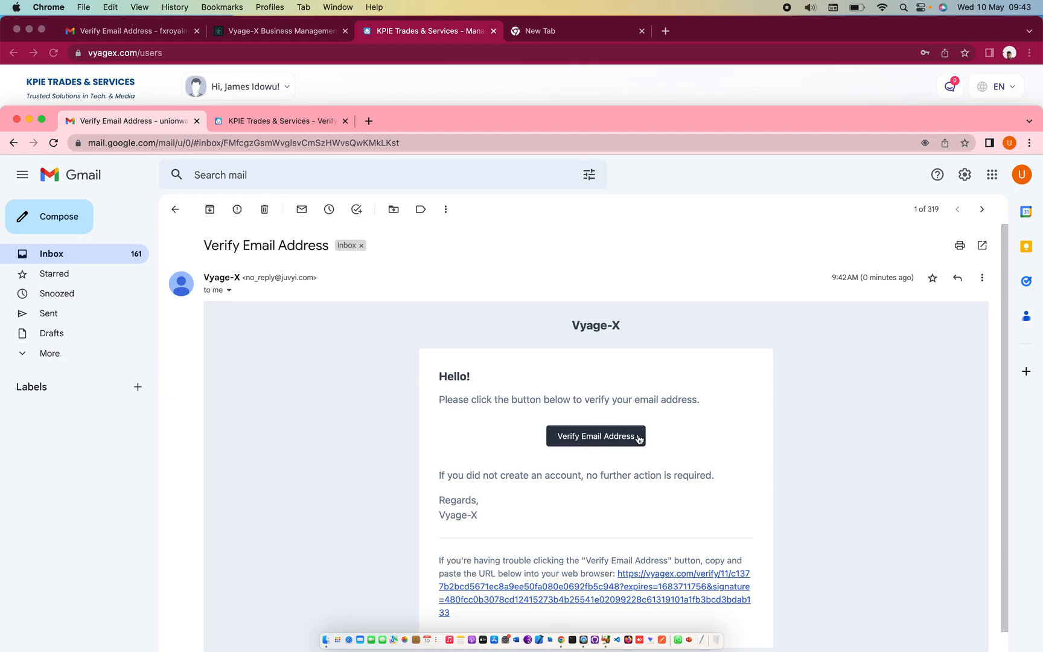
drag(514, 121, 552, 167)
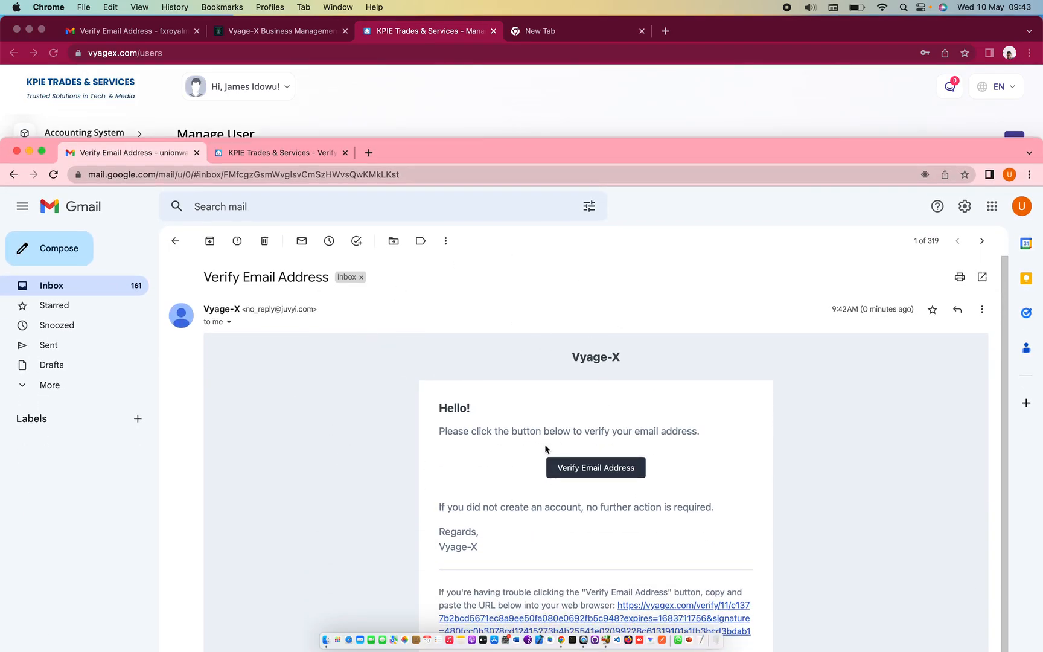
click(559, 466)
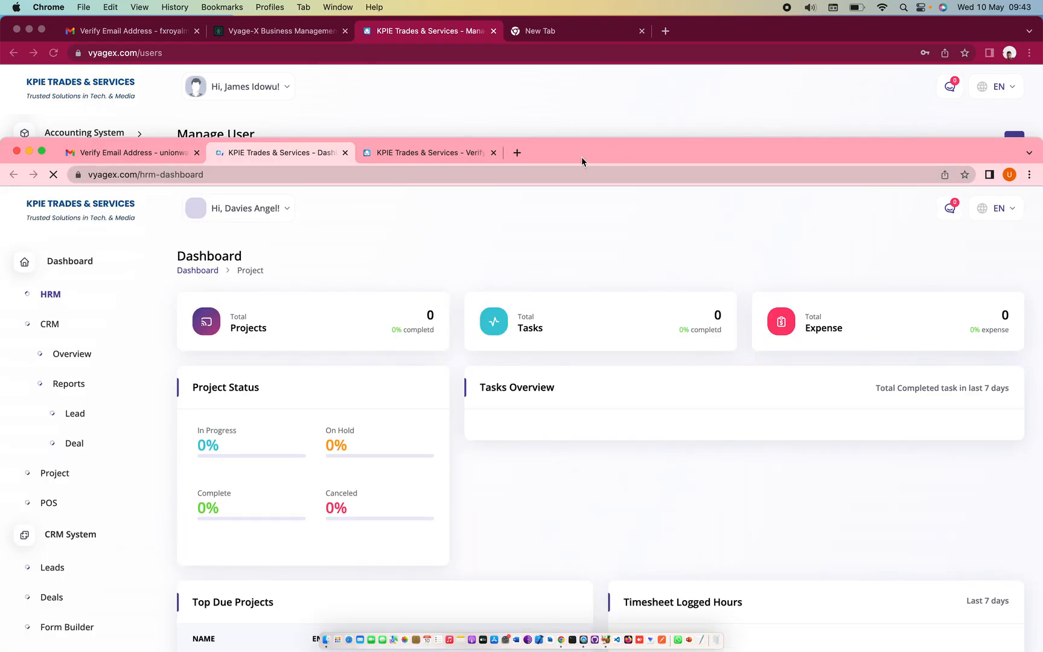
Close the leftover verification tab in the new user's window
drag(582, 158, 582, 122)
click(495, 116)
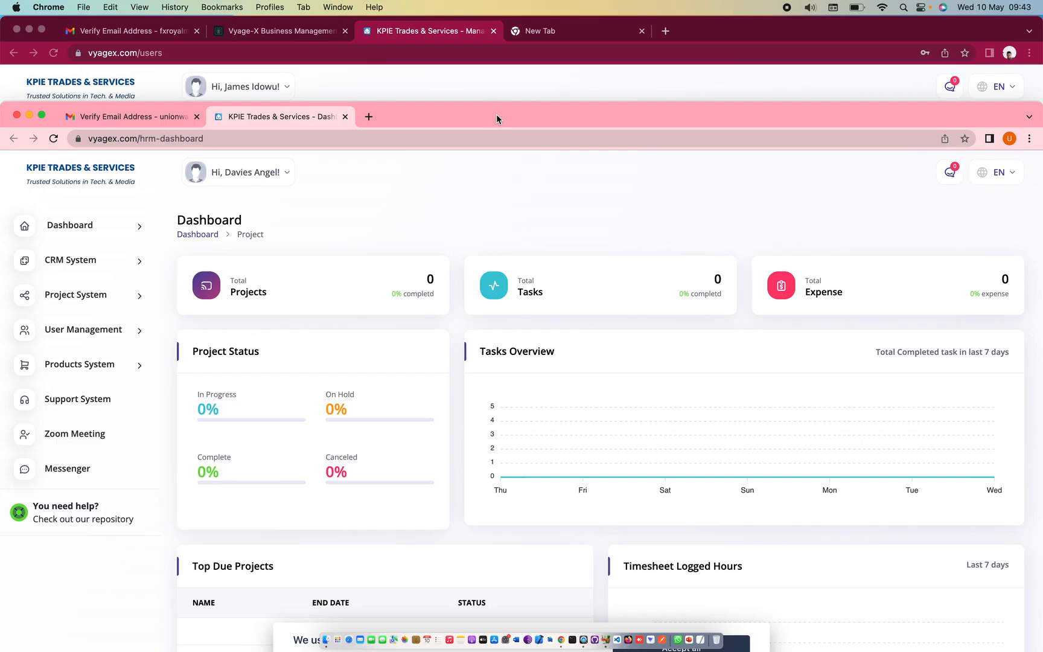
mouse_move(477, 112)
mouse_down()
mouse_move(487, 98)
mouse_move(476, 98)
mouse_up()
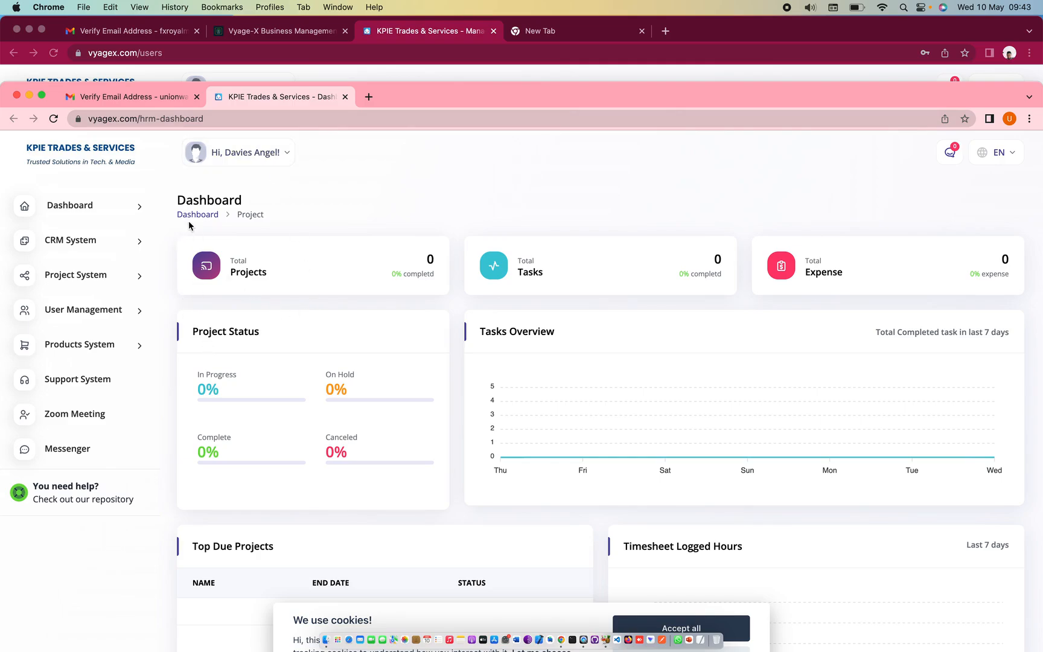
Open Timesheet under Project System, then collapse the Project System and CRM sidebar sections
click(140, 276)
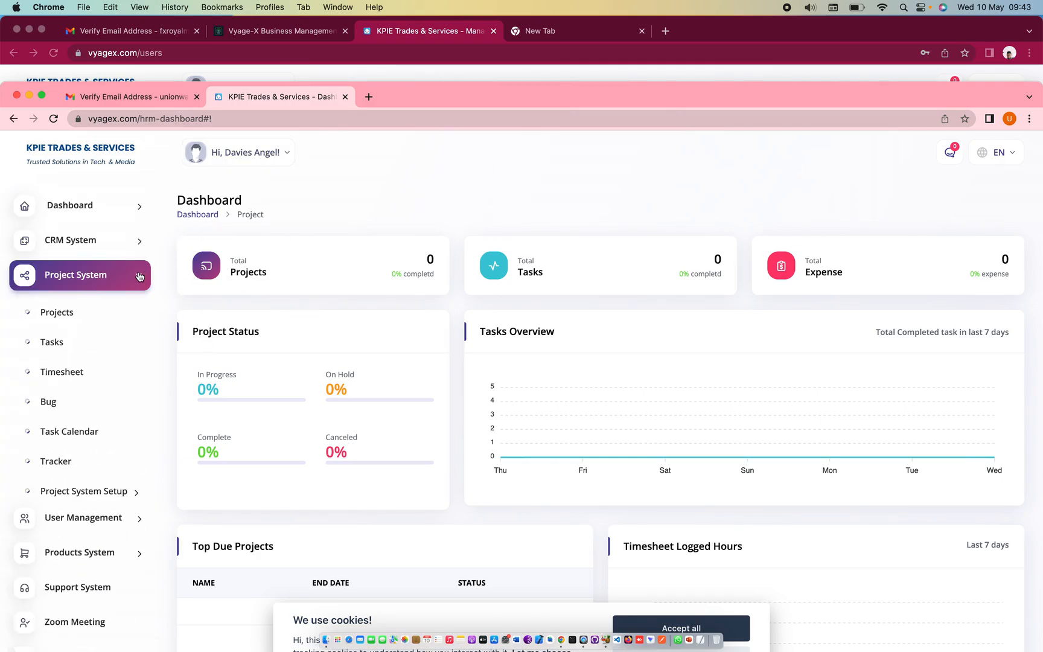
click(60, 368)
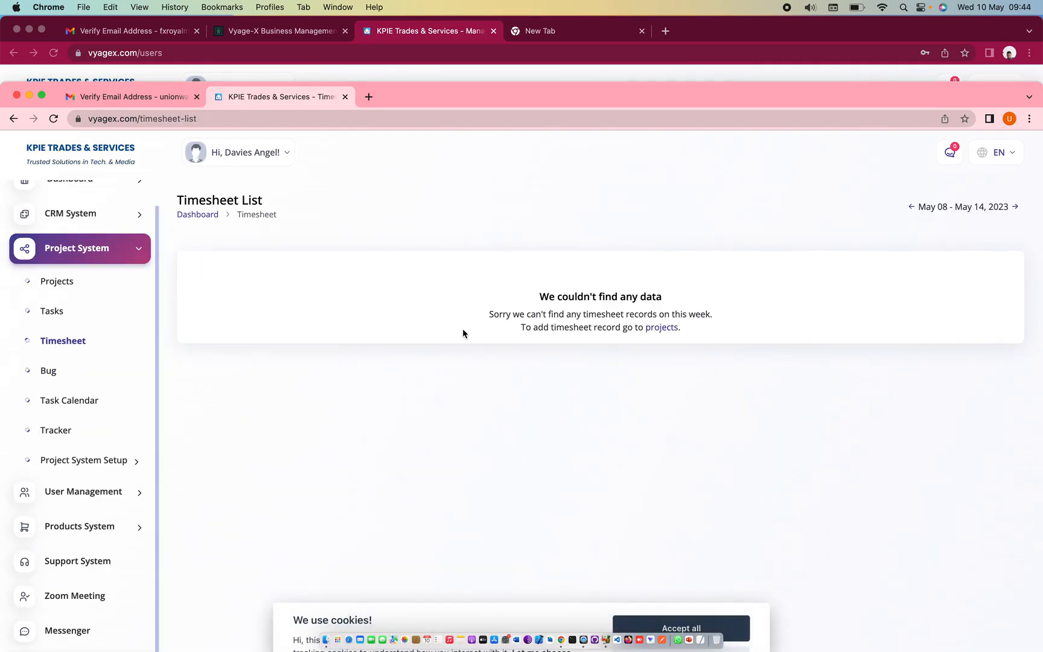
click(139, 253)
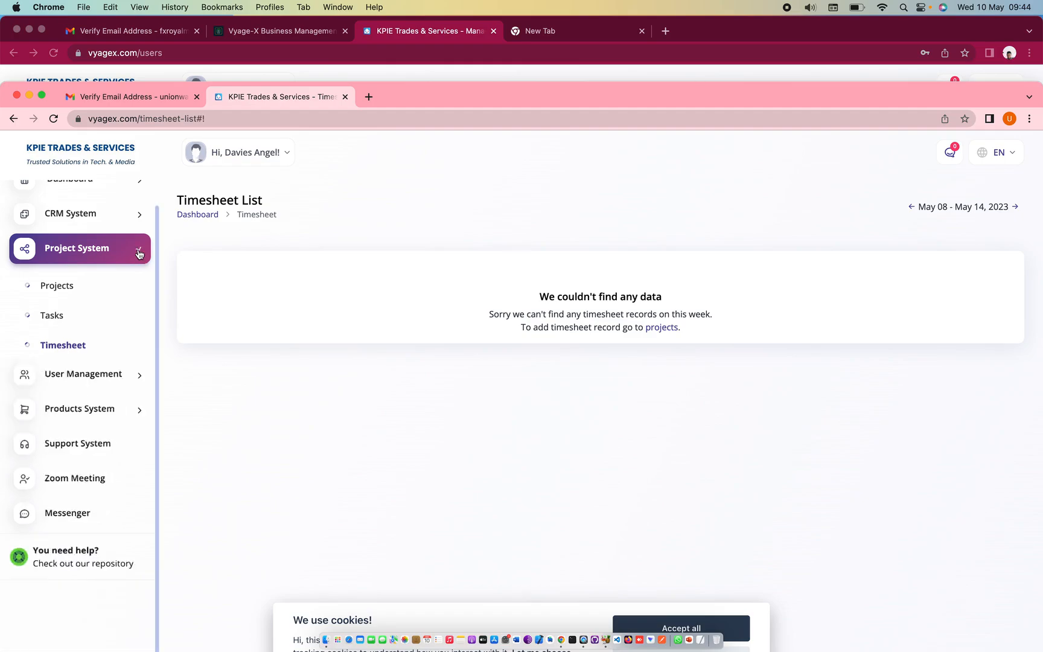
click(129, 255)
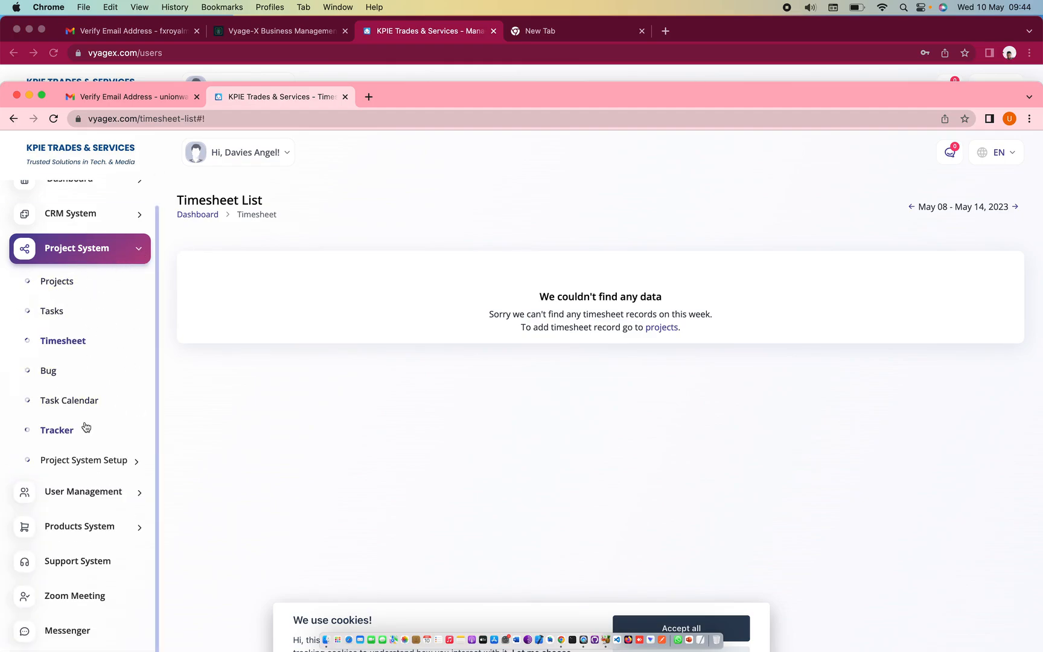
click(119, 251)
click(118, 217)
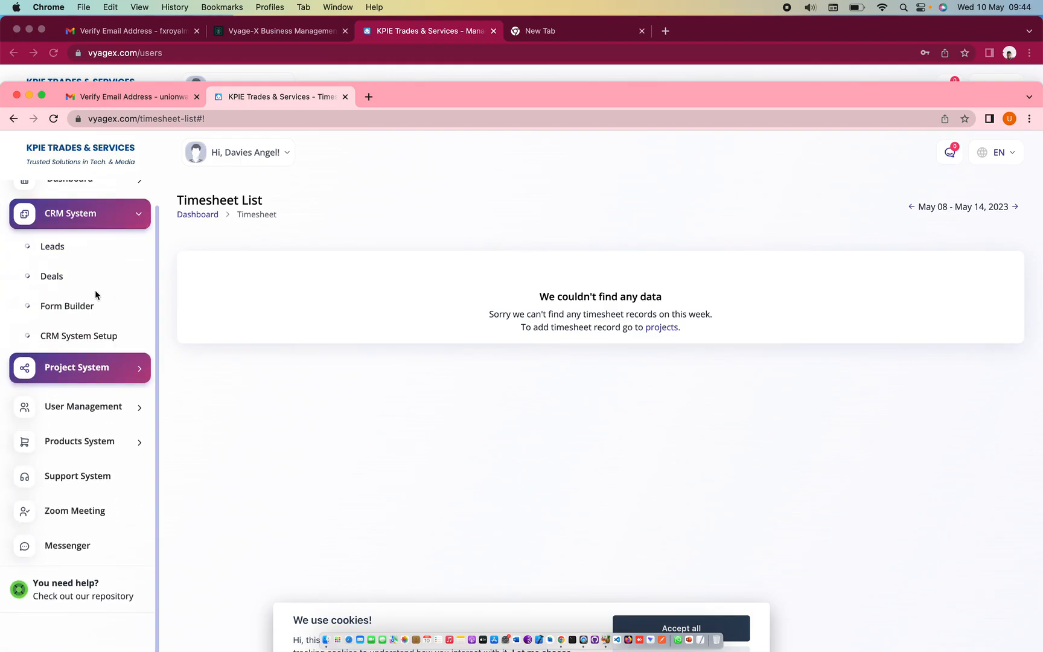
click(130, 229)
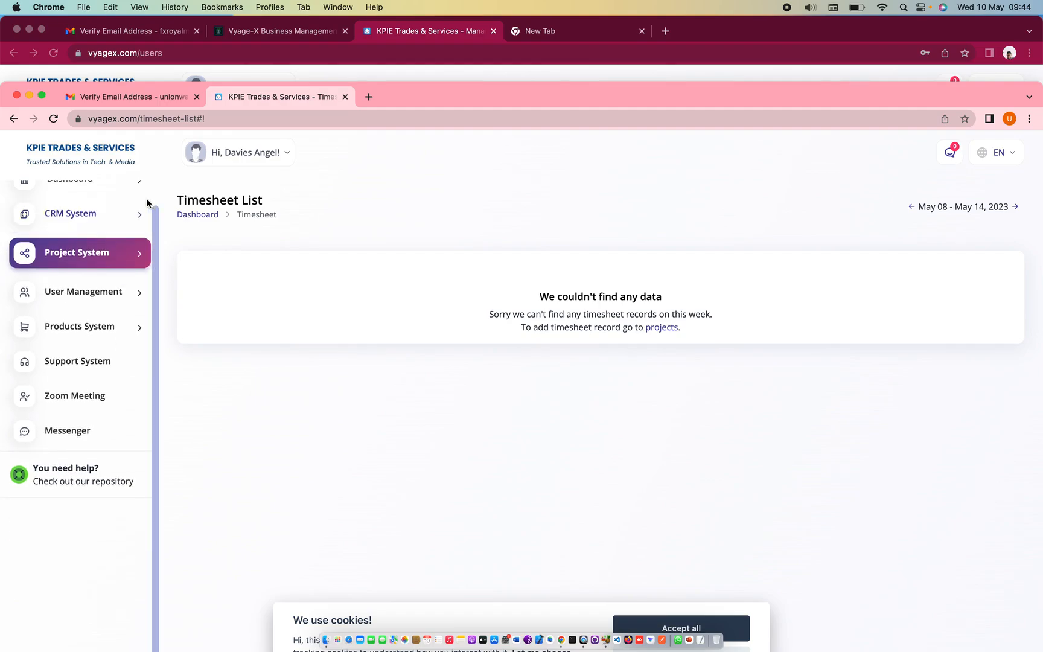
scroll(101, 270, up, 2)
scroll(101, 270, down, 2)
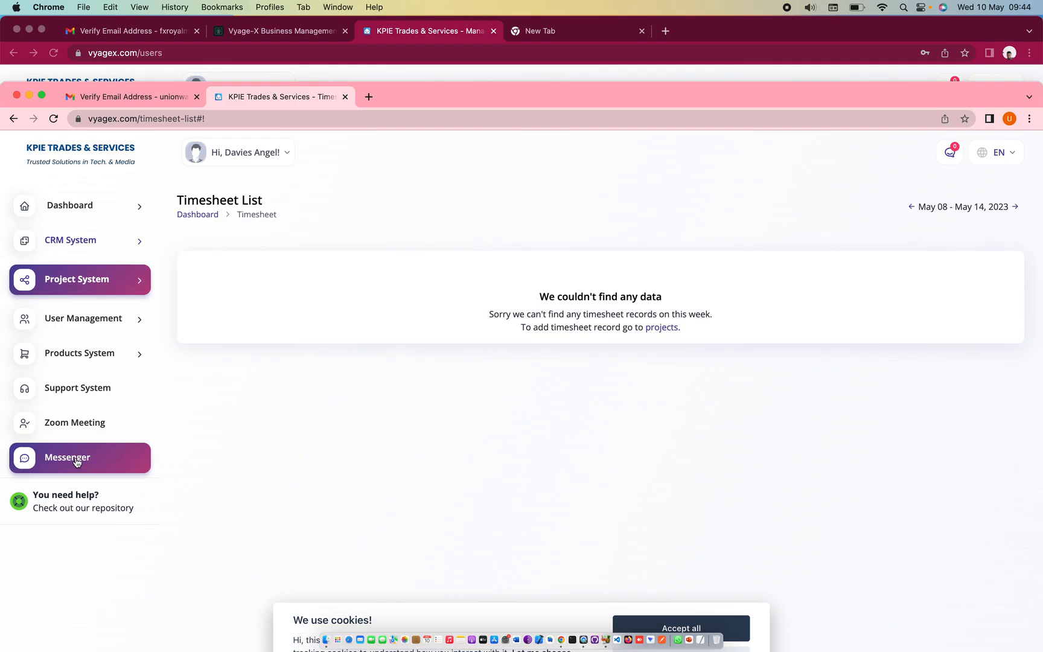
Arrange the admin's Manage User window and the new user's window side by side
drag(525, 99, 570, 279)
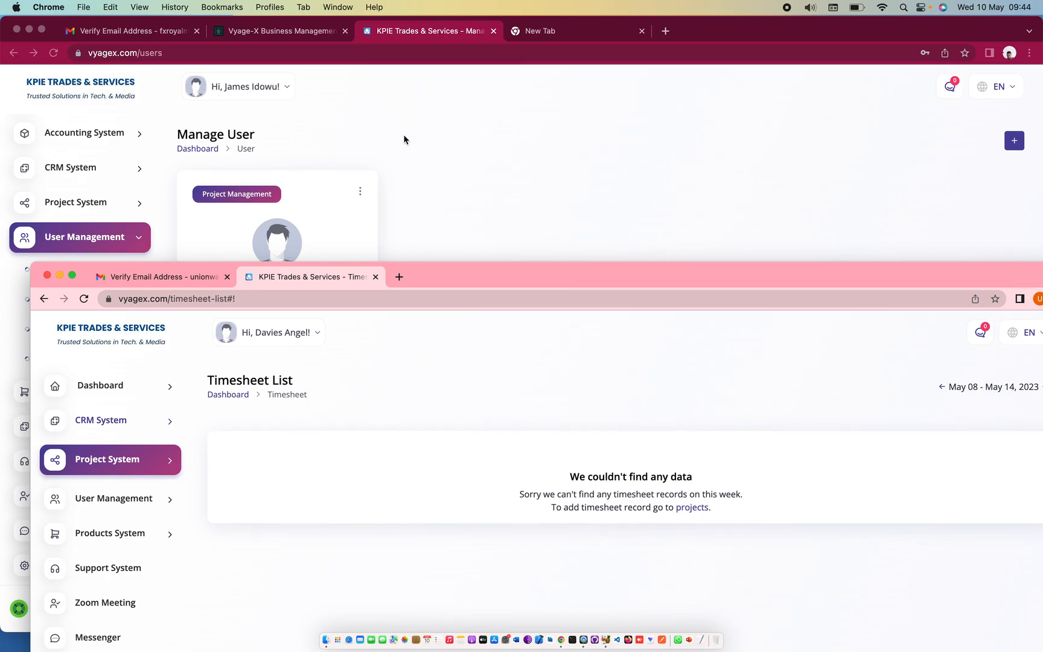
click(481, 141)
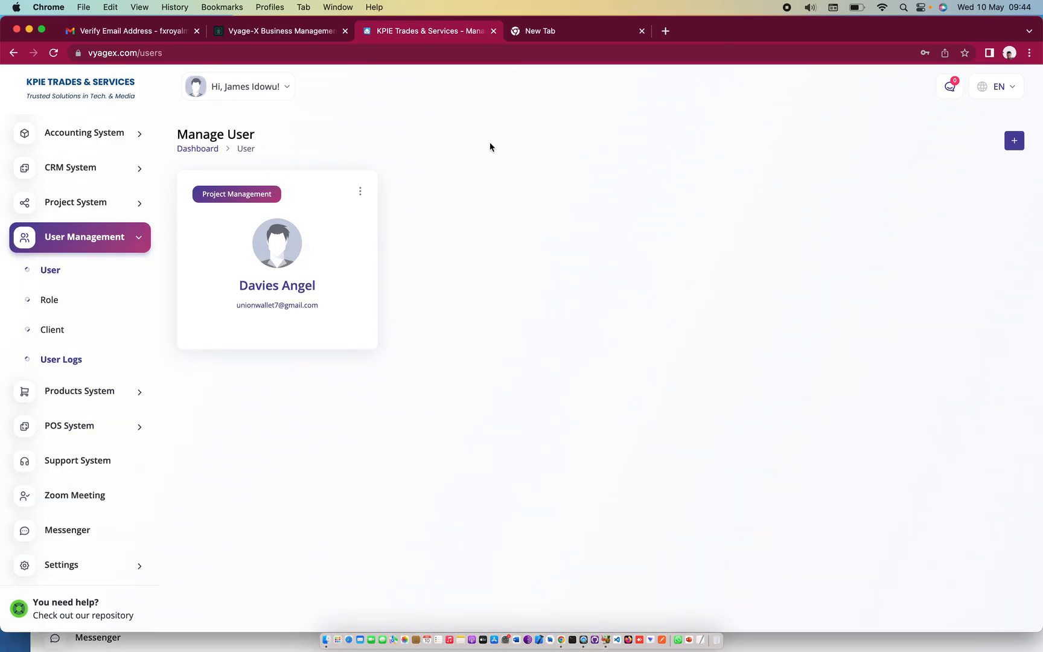
scroll(100, 130, up, 2)
click(91, 139)
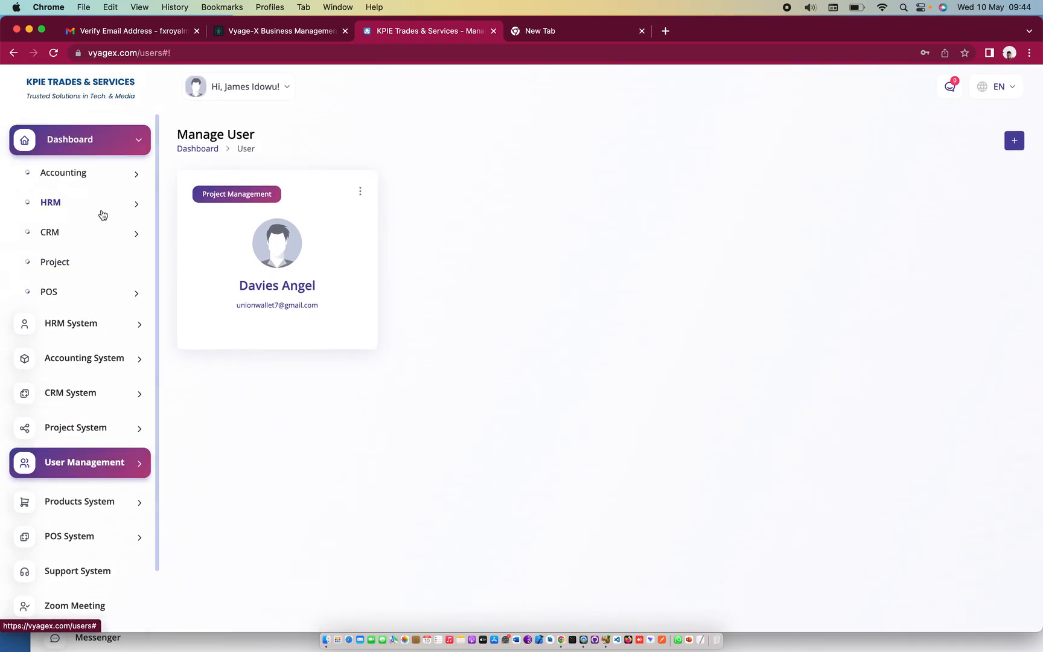
click(889, 645)
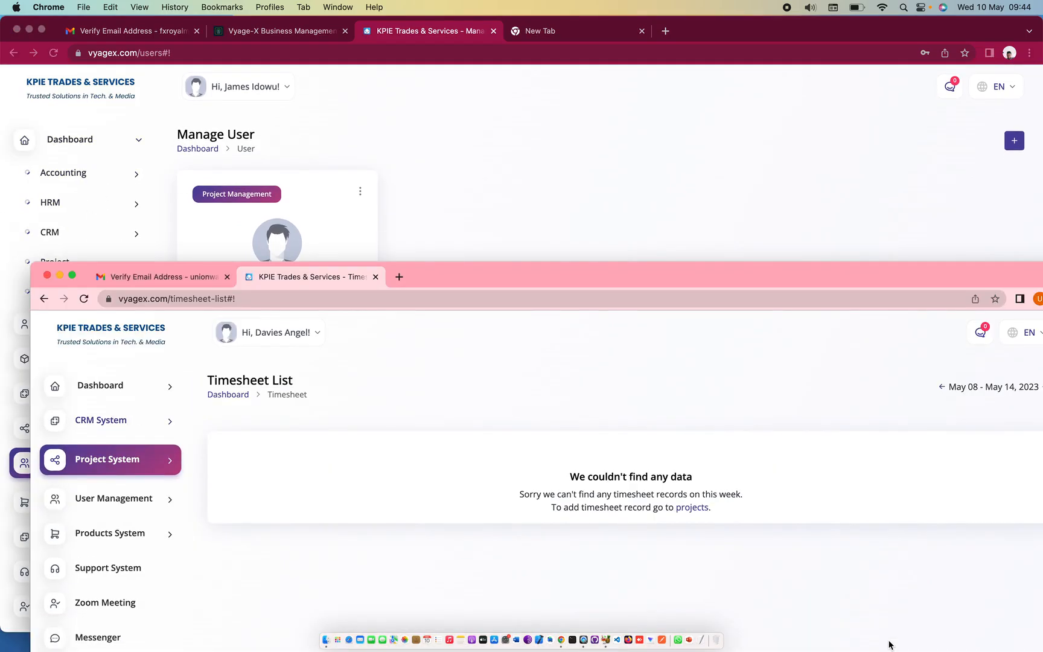
drag(542, 272, 511, 192)
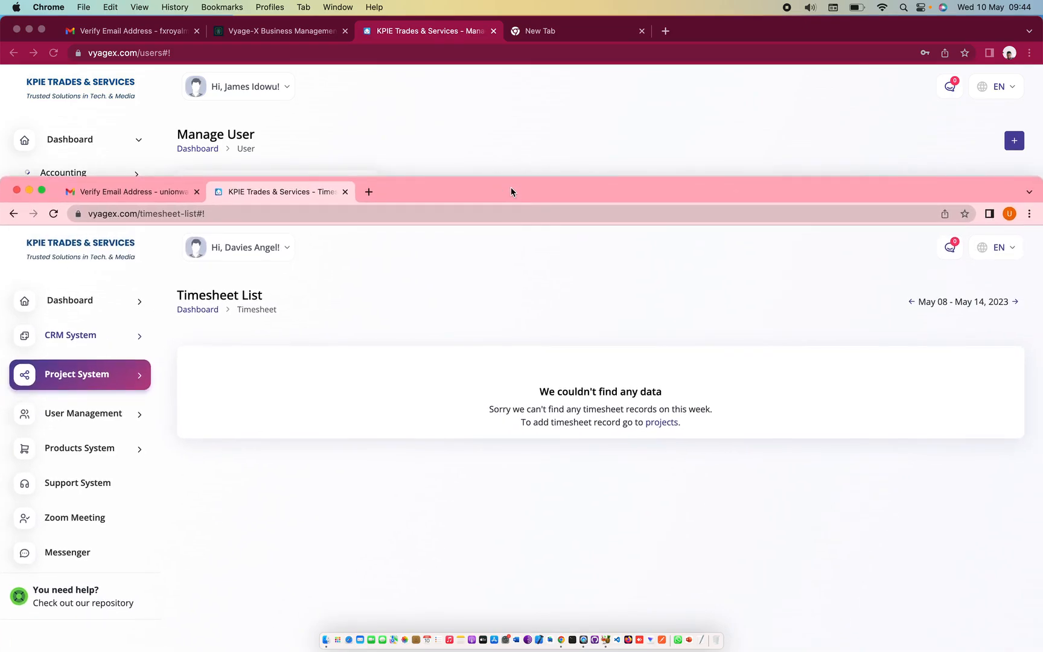
As the new user, open Messenger's contact list, start a chat with the admin, and accept cookies
click(58, 563)
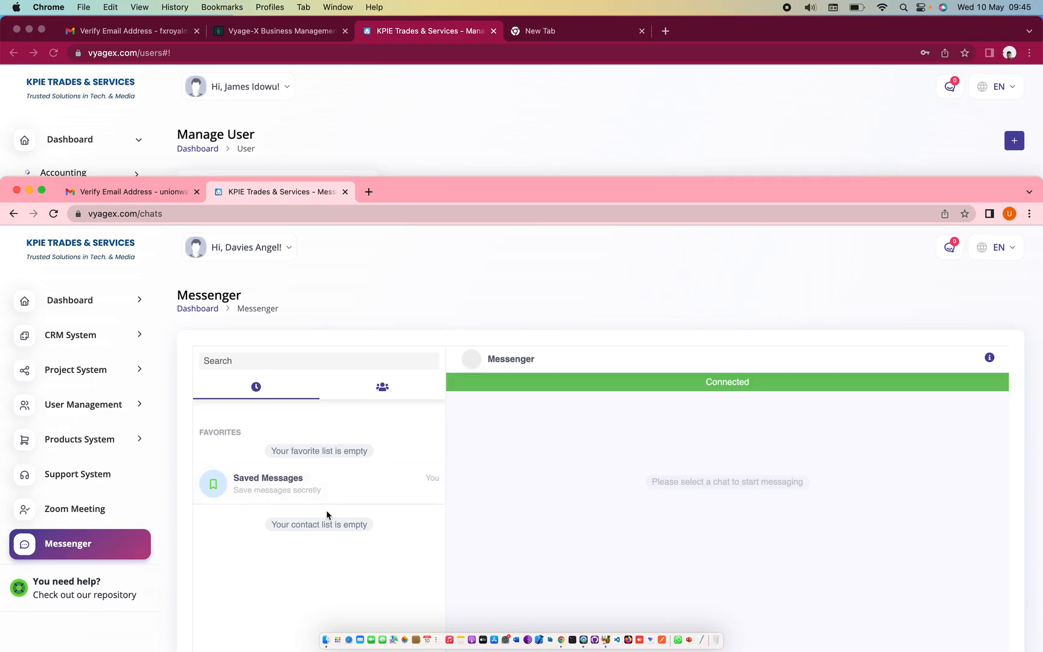
click(382, 389)
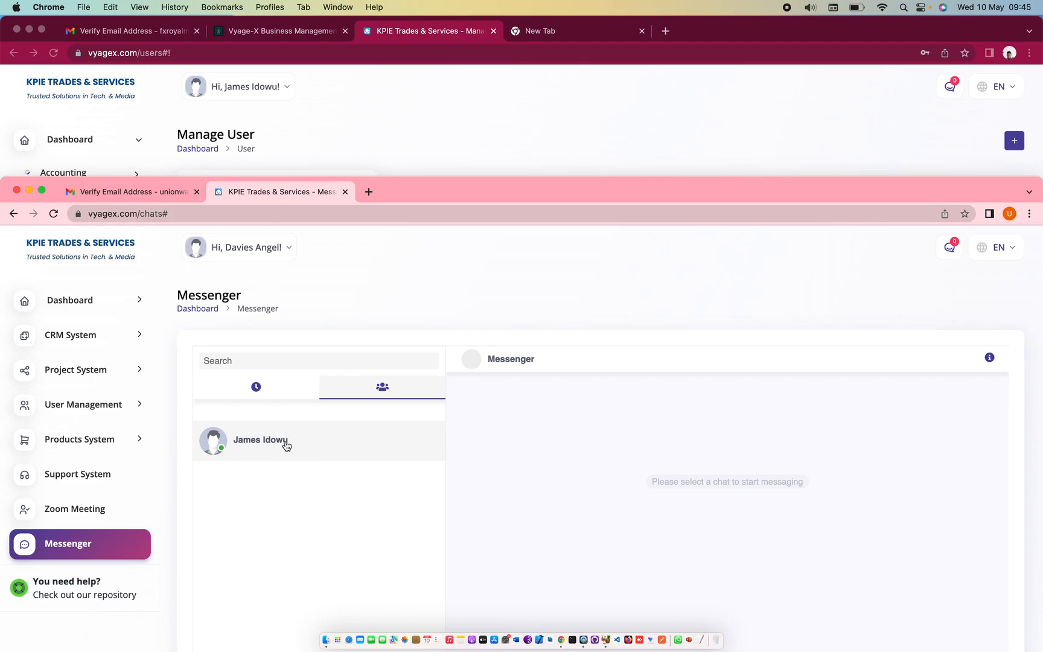
click(275, 450)
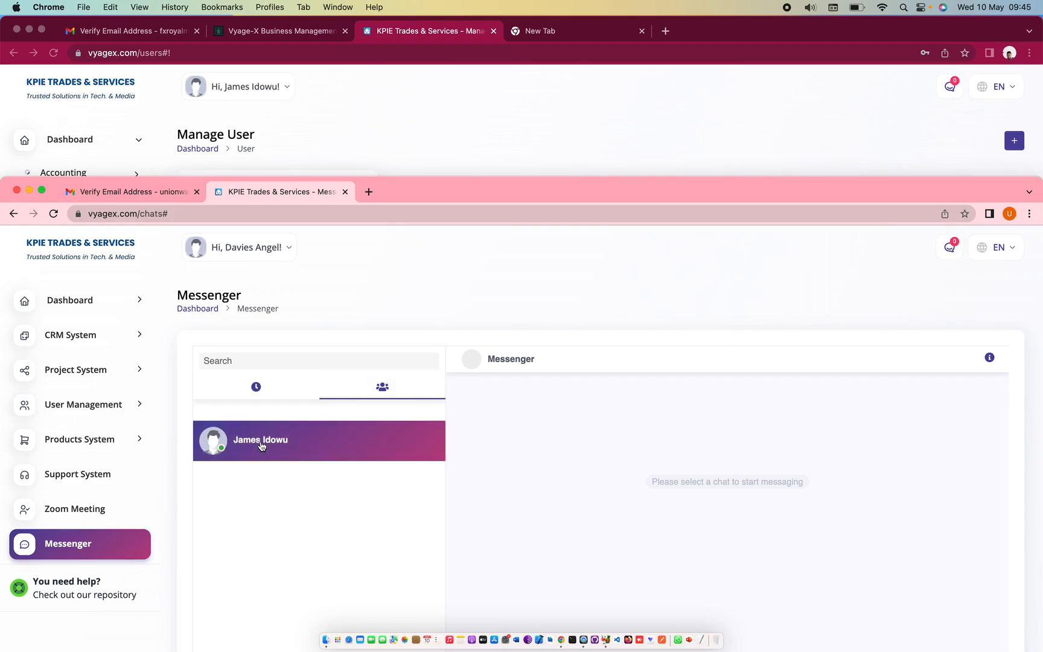
drag(578, 195, 573, 46)
click(678, 573)
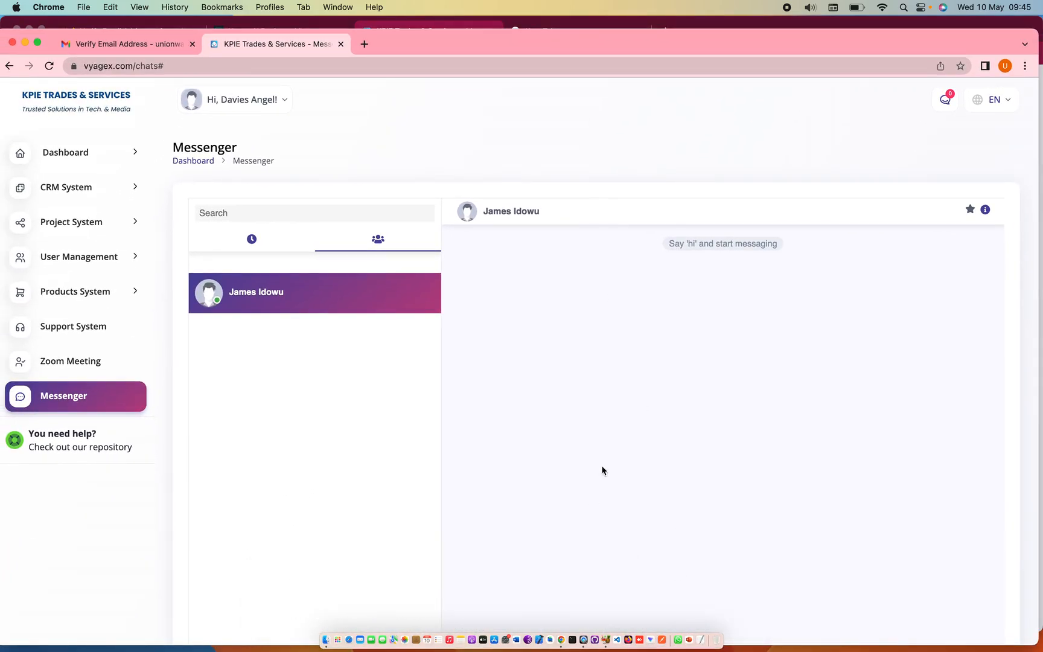
drag(626, 44, 623, 11)
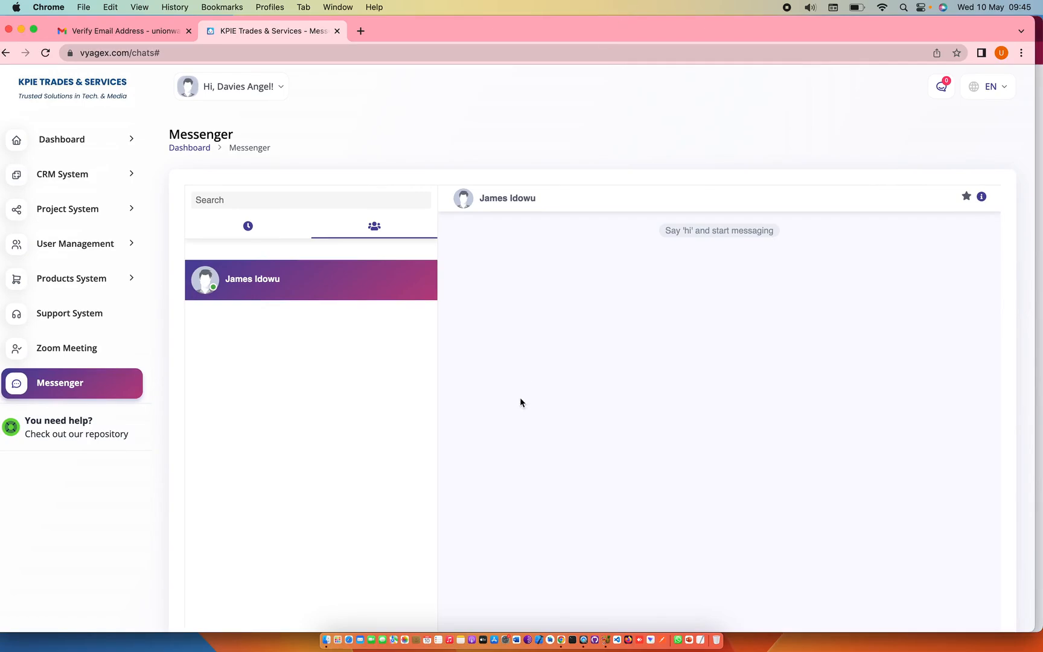
Send the admin the message 'Hello Sir, good morning to you'
scroll(745, 396, down, 3)
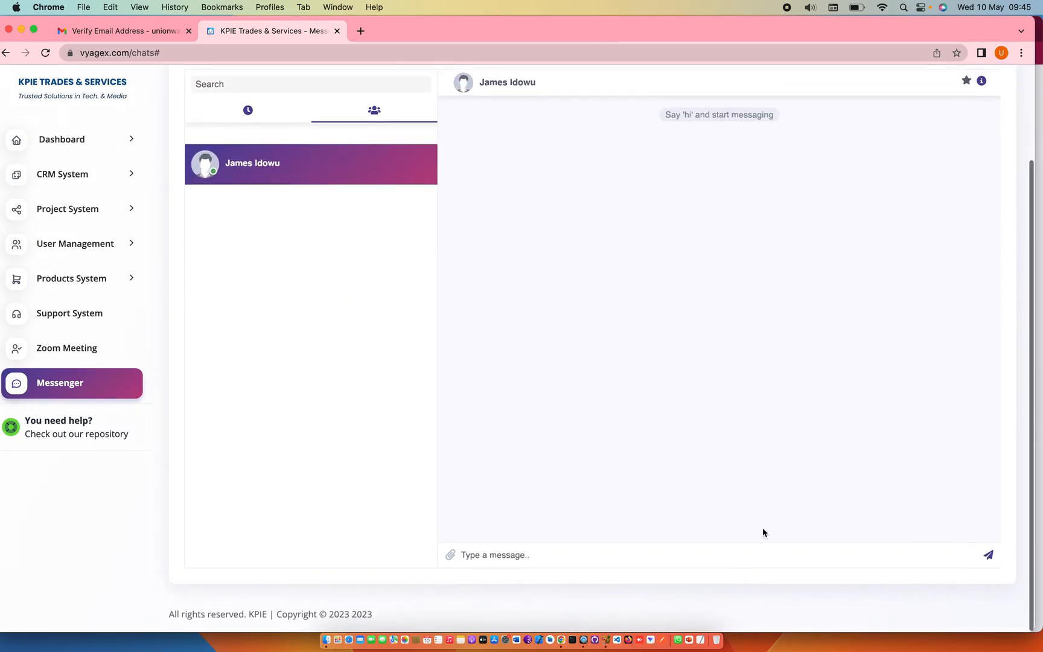
text(Hello Sir, goog)
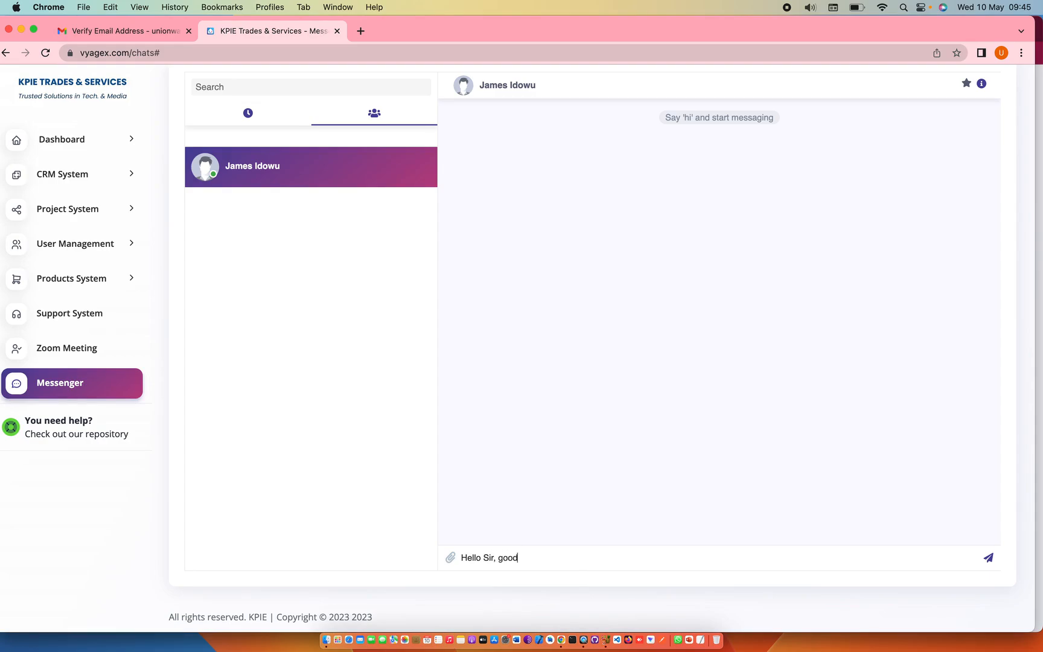
text( m ==ing to yo)
key(Return)
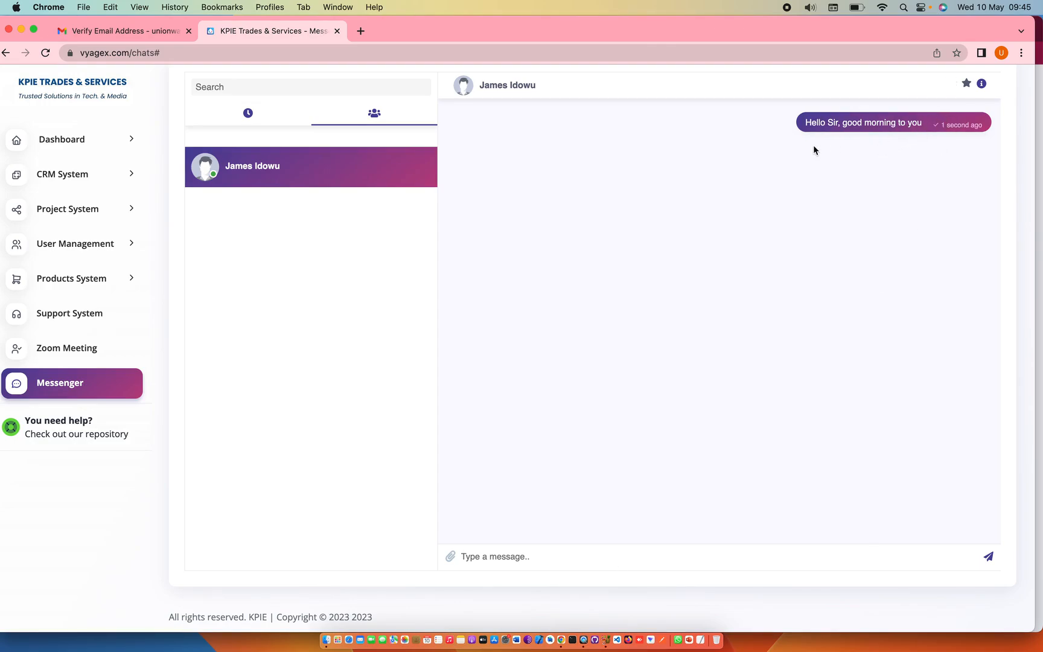
scroll(814, 145, up, 3)
drag(755, 27, 780, 256)
As the admin, open the new user's chat in Messenger and reply greeting her by name, asking how she is
click(717, 232)
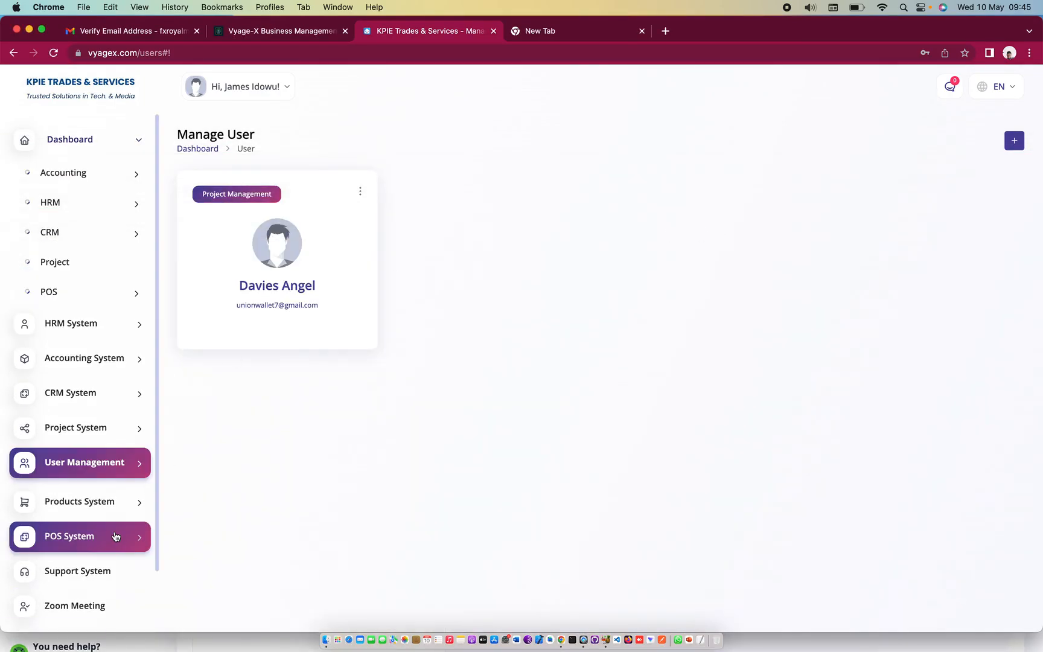
scroll(112, 535, down, 3)
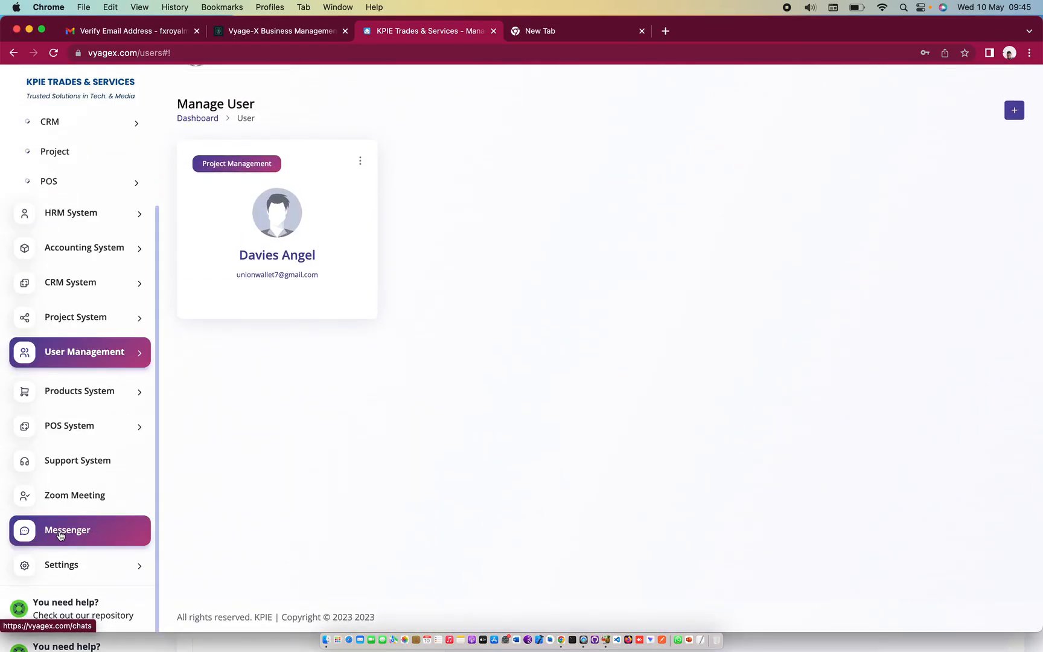
click(62, 531)
scroll(62, 530, down, 3)
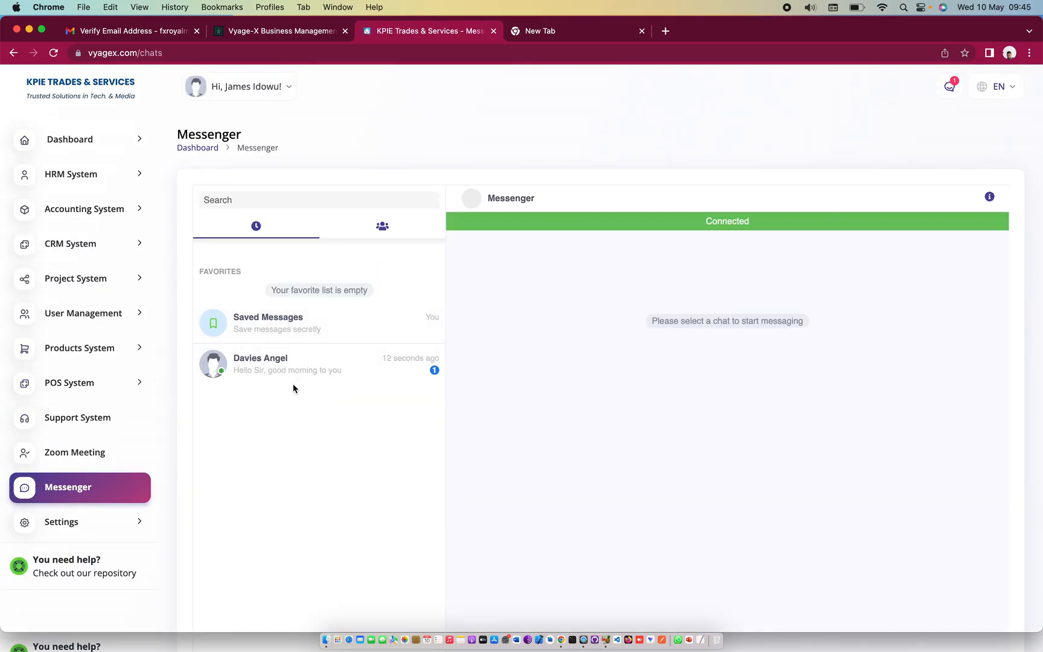
click(291, 379)
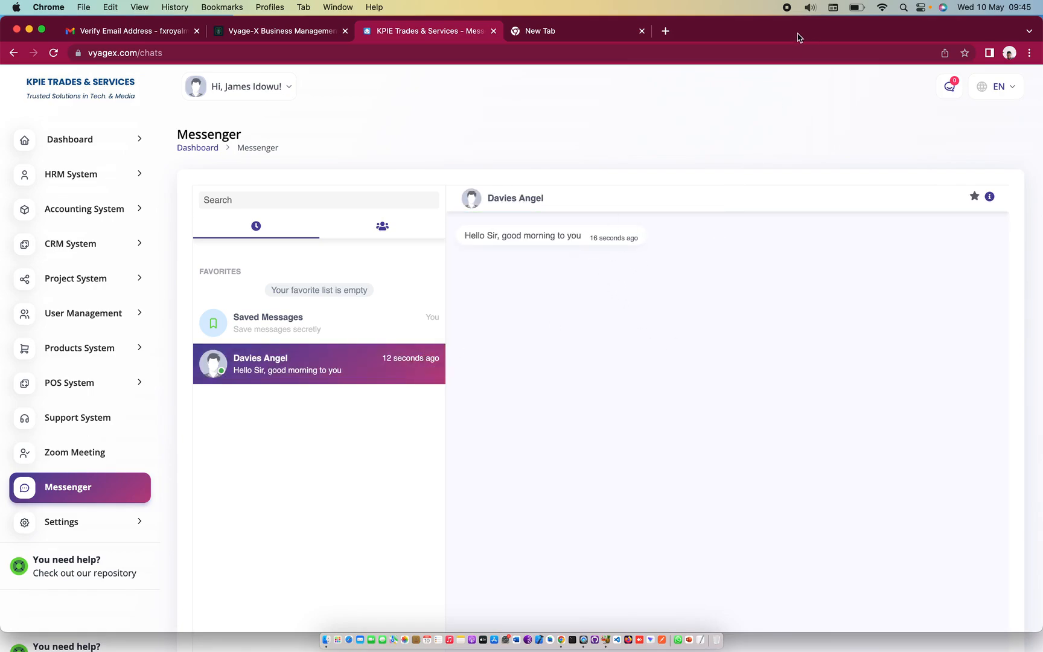
scroll(795, 284, down, 5)
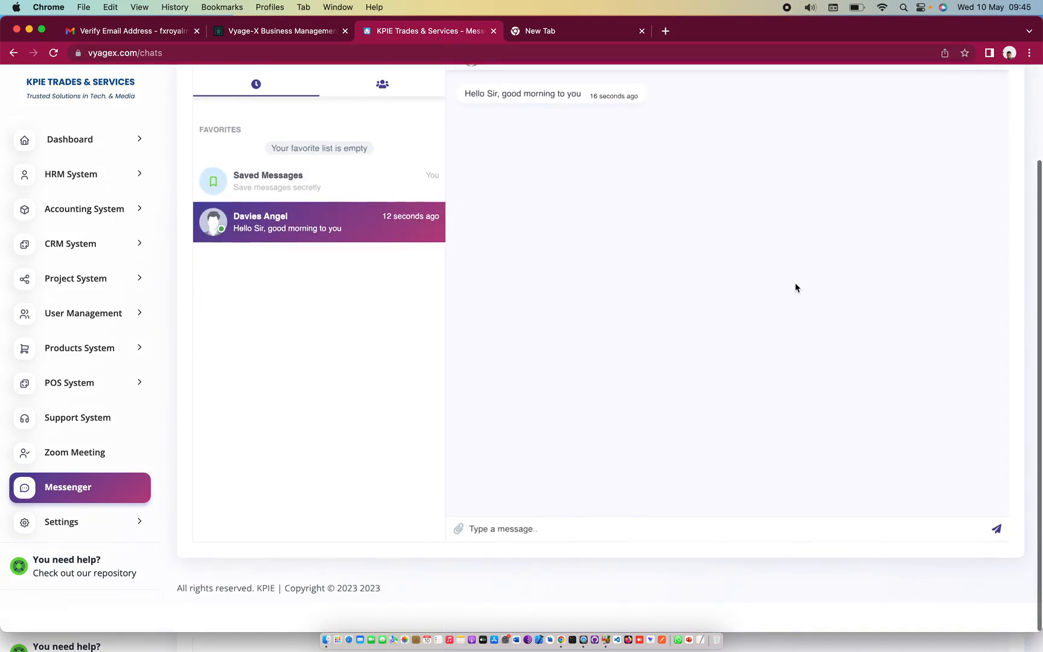
click(609, 555)
text(Hello Davi)
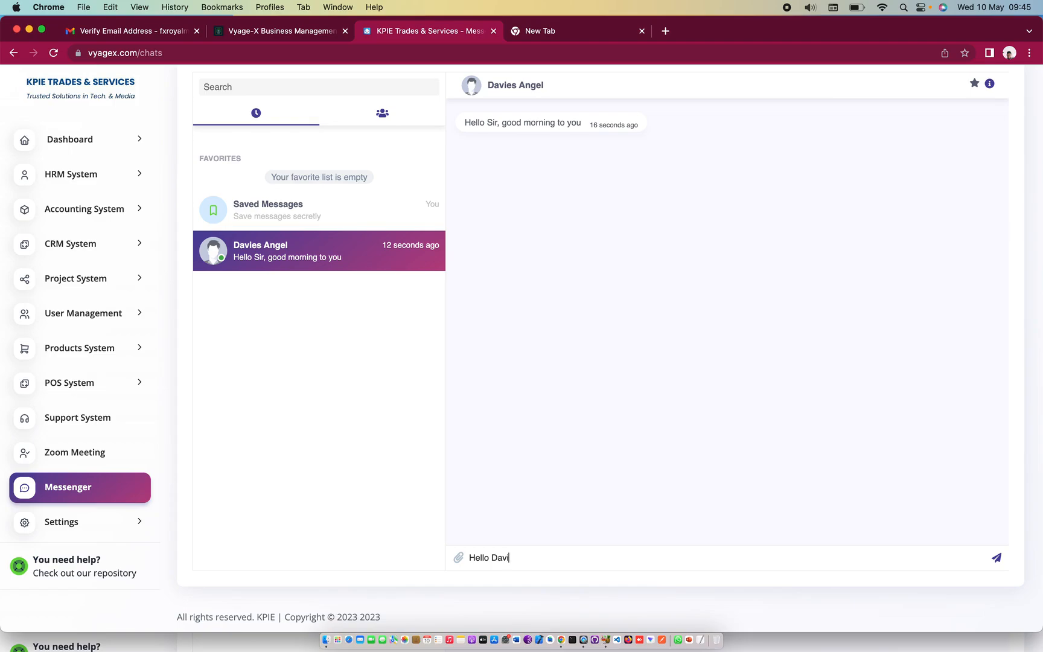
text(es how are you)
key(Return)
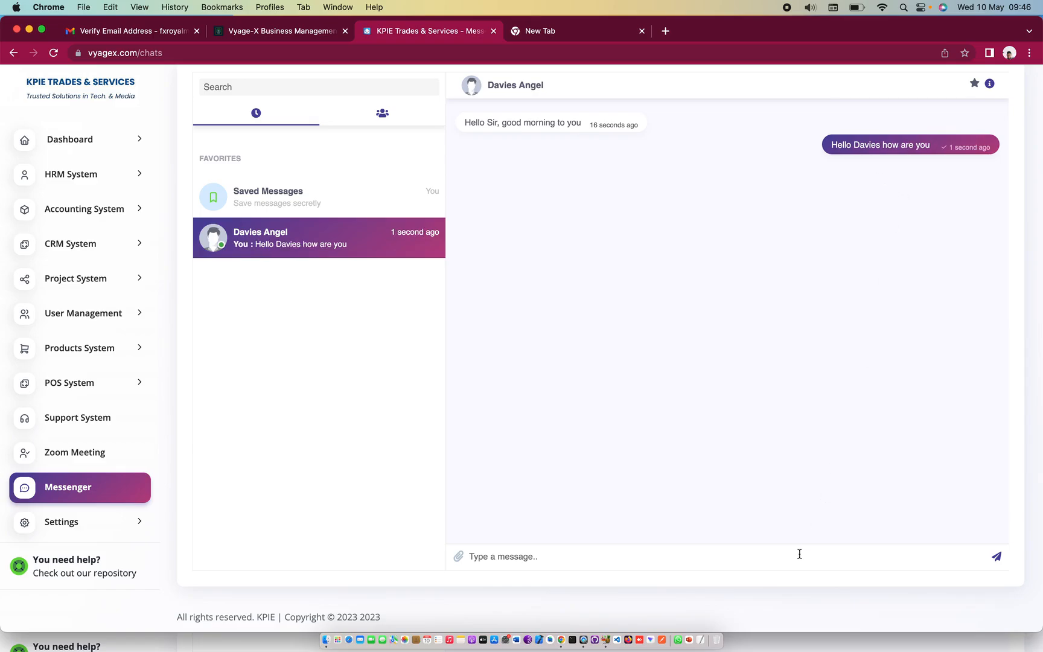
Confirm the admin's reply appears in the new user's chat, then return to the admin window
click(782, 643)
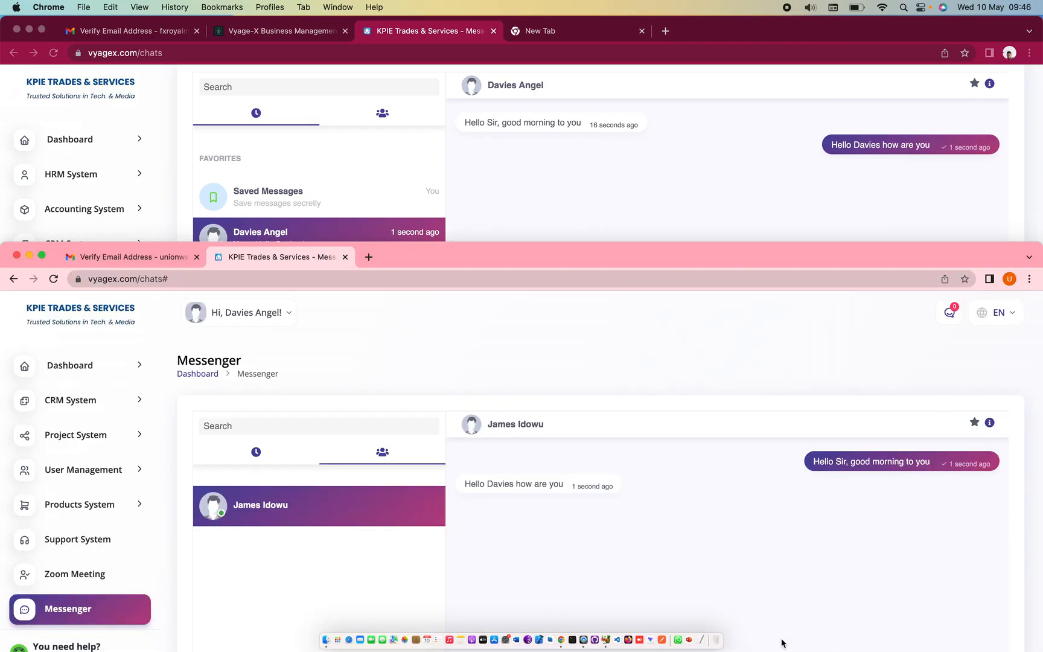
click(729, 276)
drag(729, 261, 718, 120)
click(659, 329)
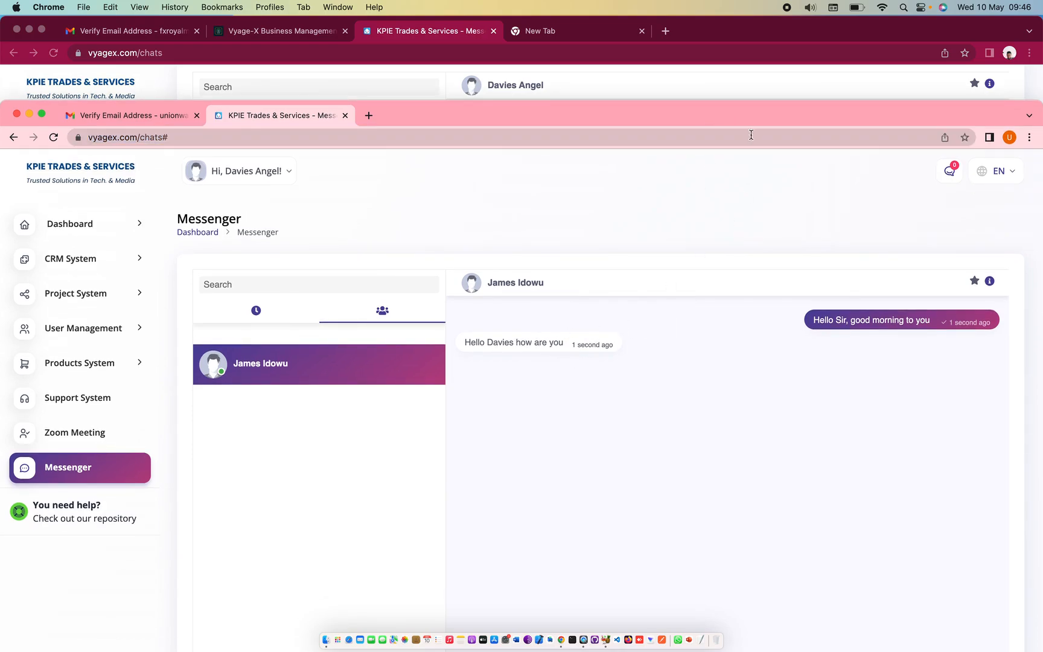
drag(735, 116, 731, 193)
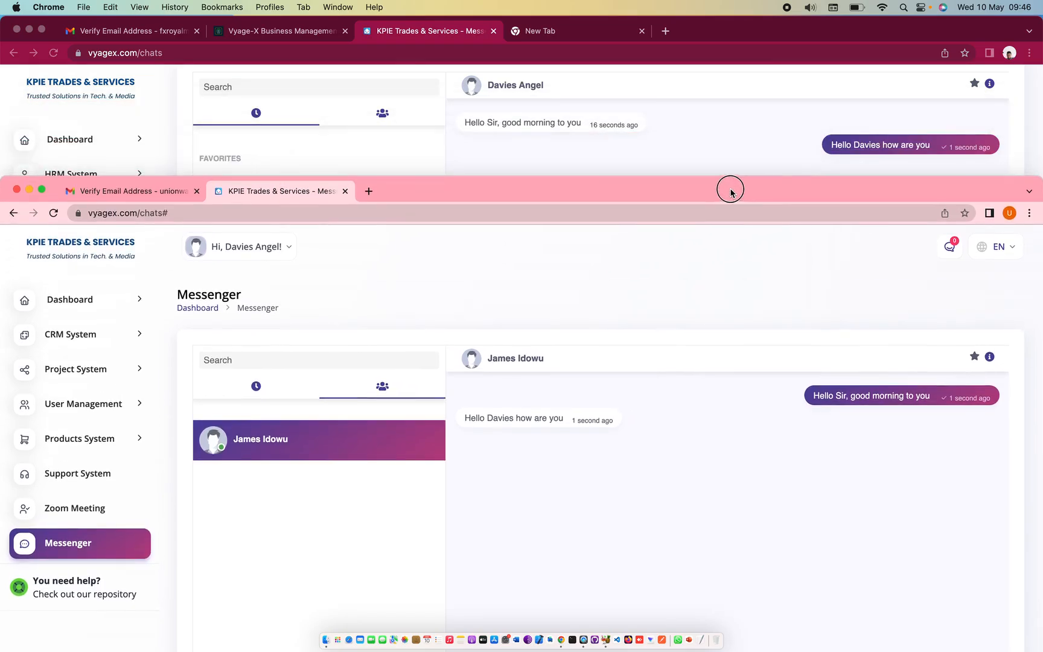
click(719, 157)
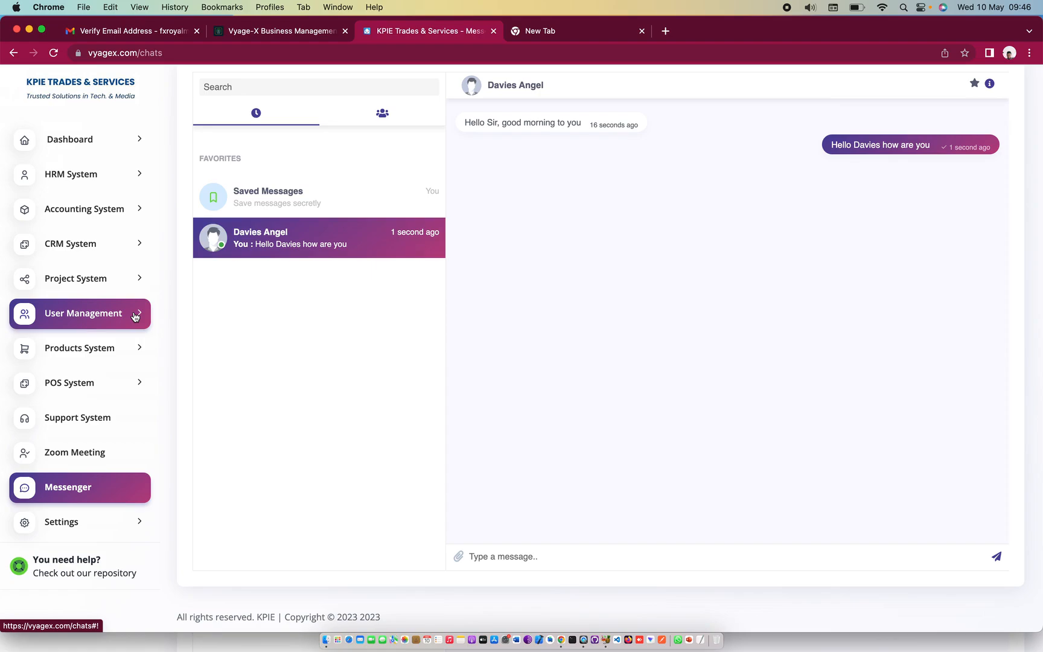
Under User Management, browse the Role and User lists, then open the Client list
click(134, 317)
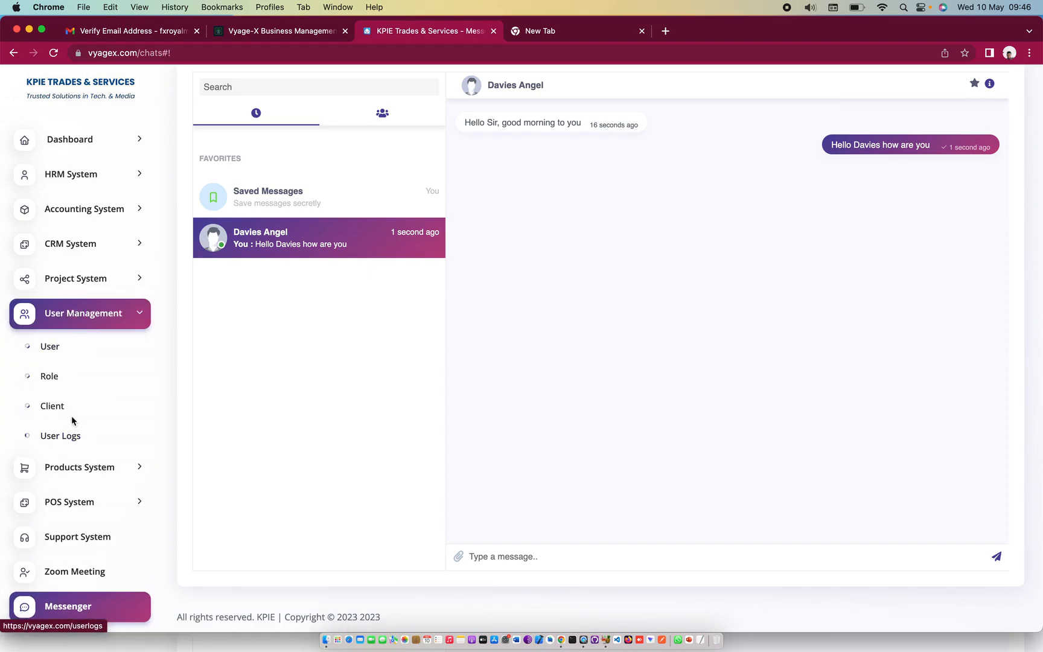
click(55, 381)
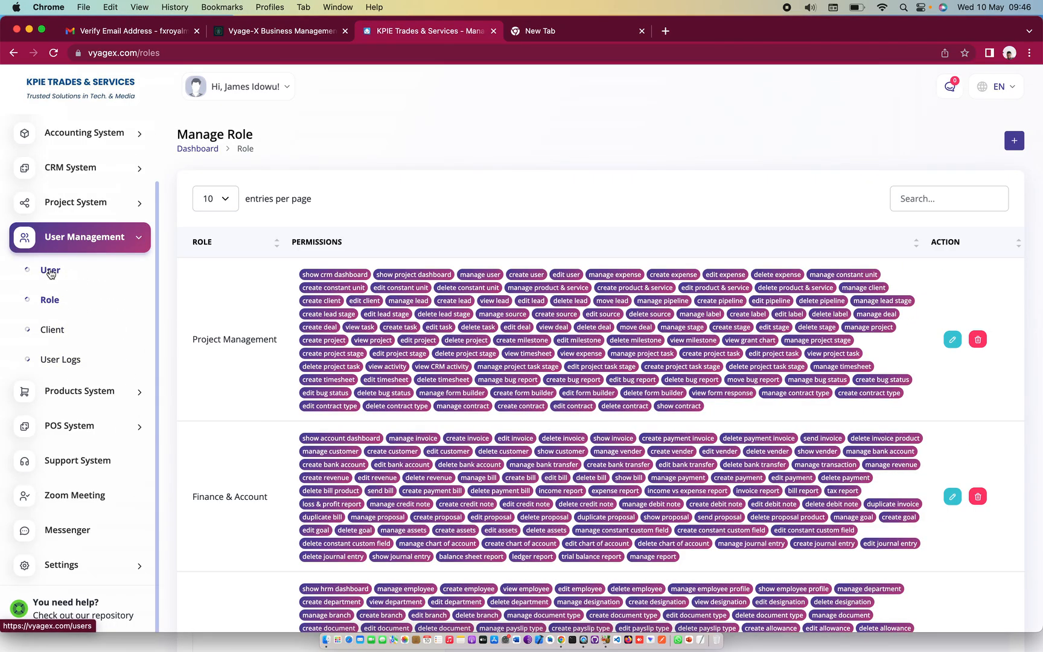
click(50, 271)
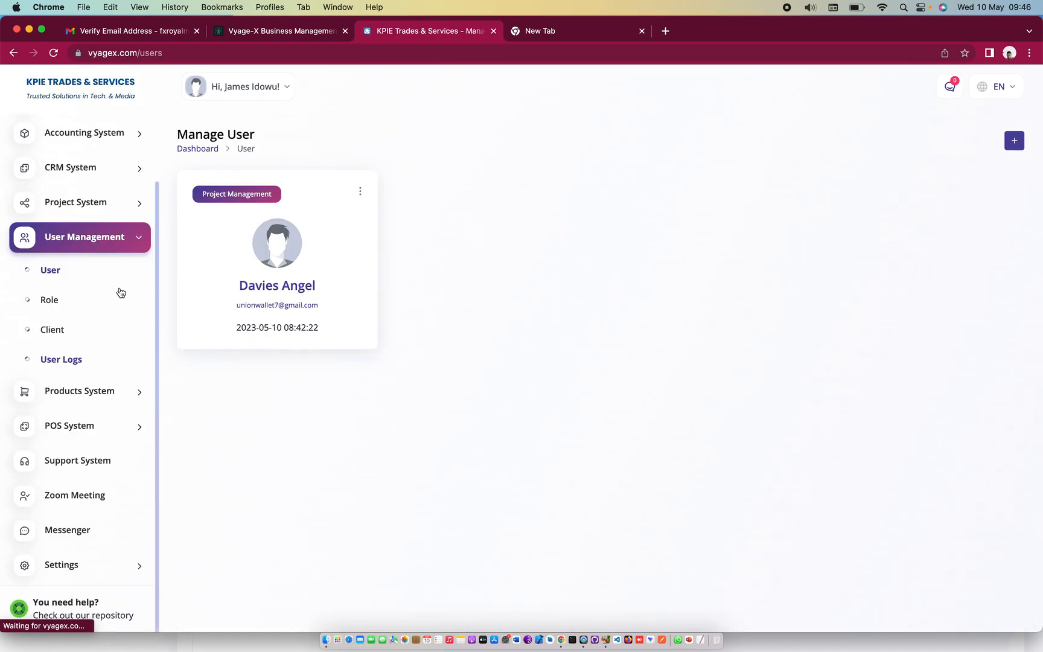
click(52, 331)
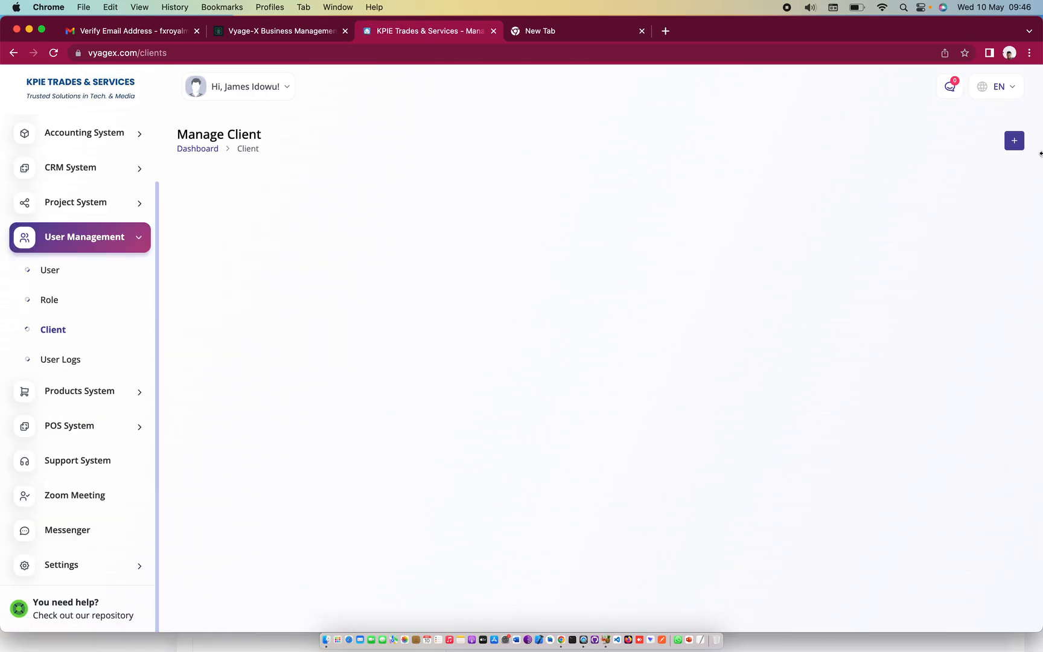
Start a new client, click its Name field, then close the Create form without saving
click(1007, 140)
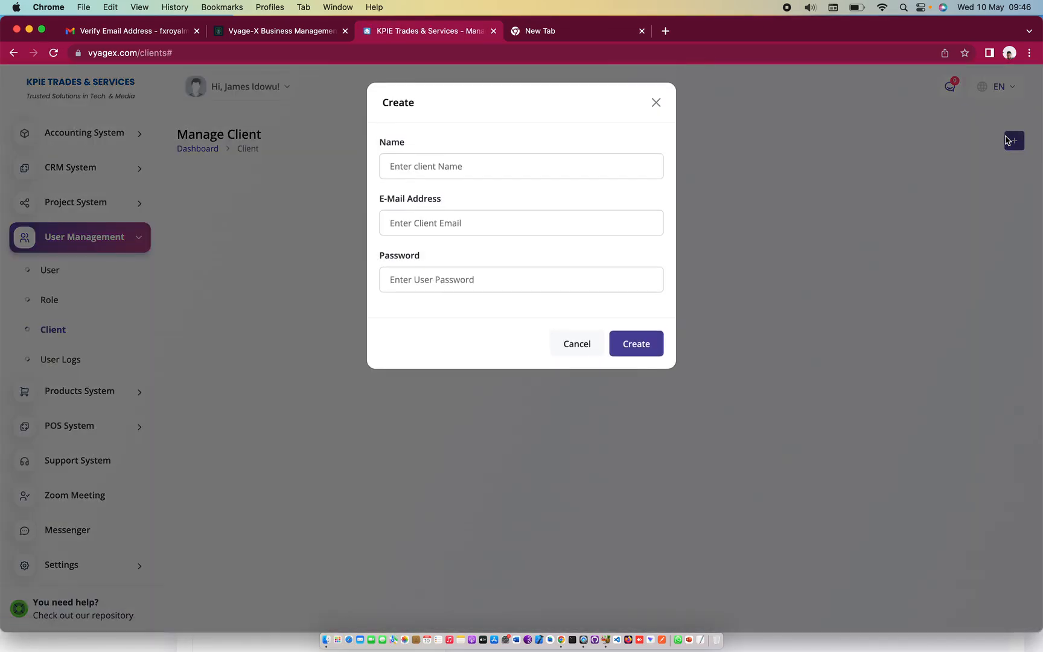
click(473, 160)
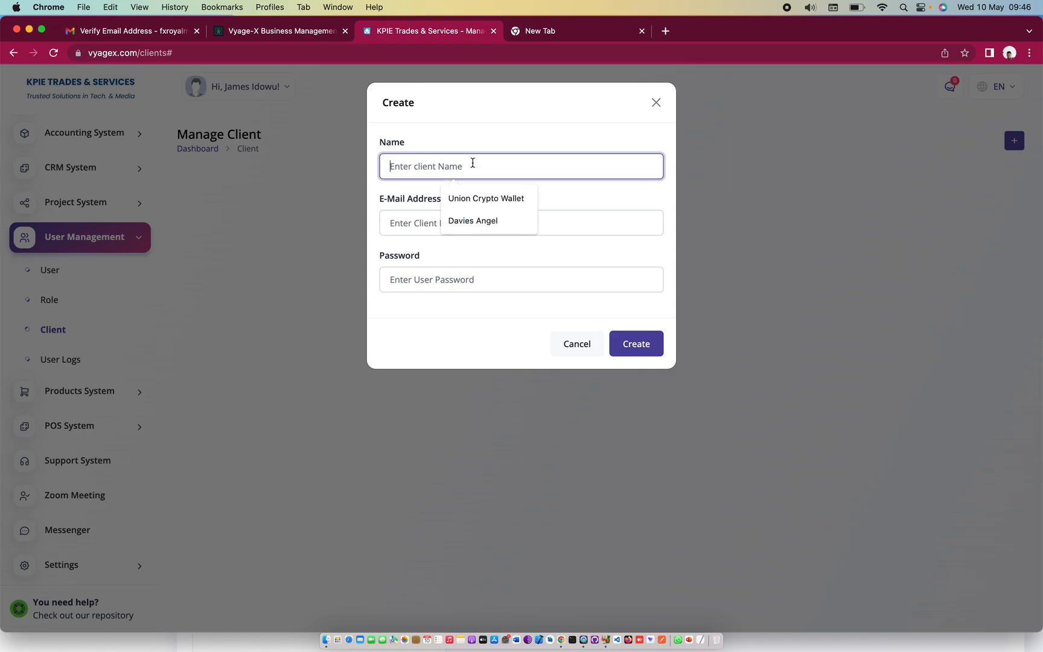
click(416, 124)
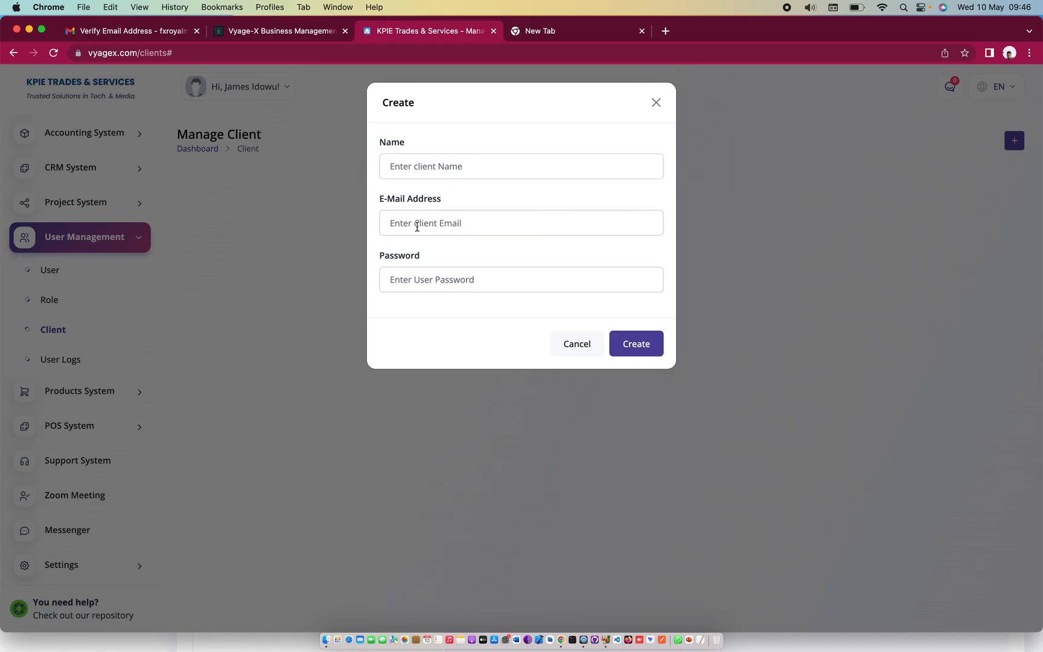
click(658, 104)
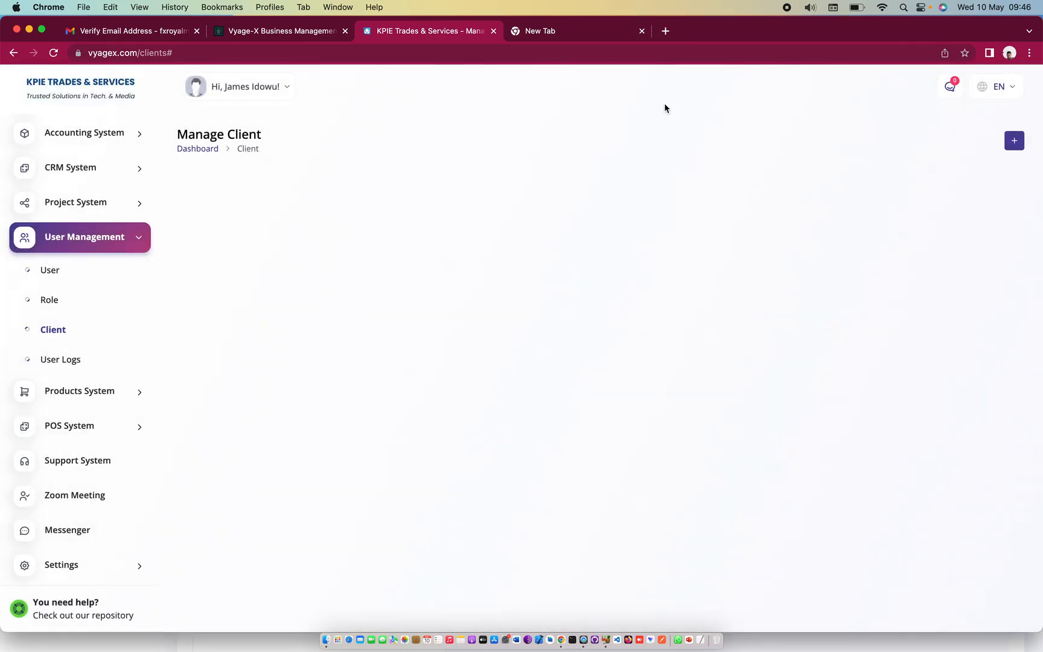
click(68, 360)
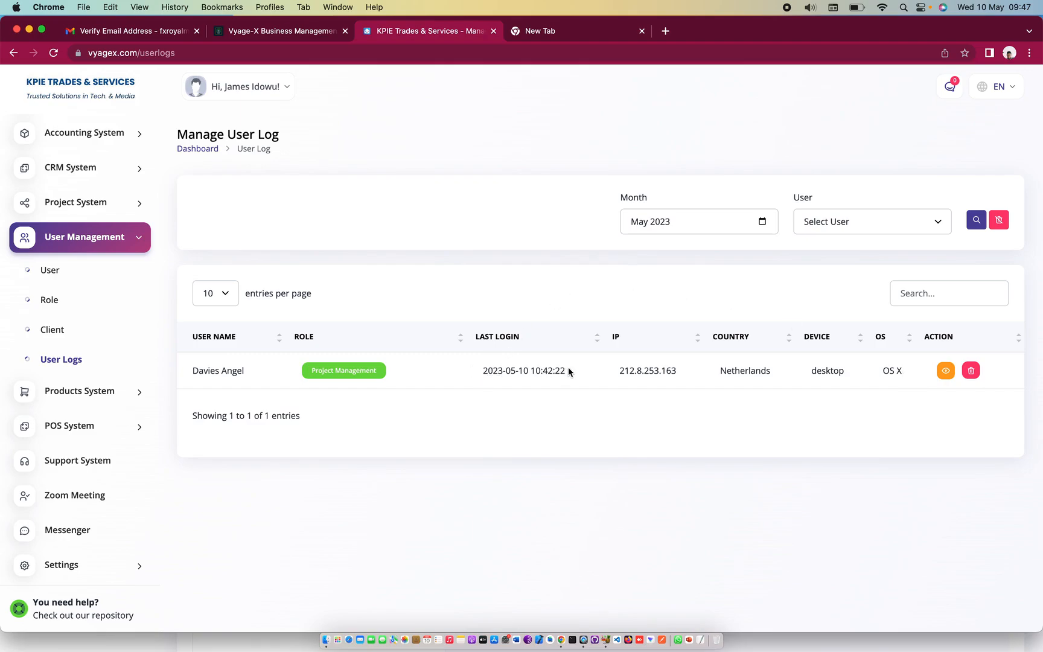
drag(564, 372, 482, 372)
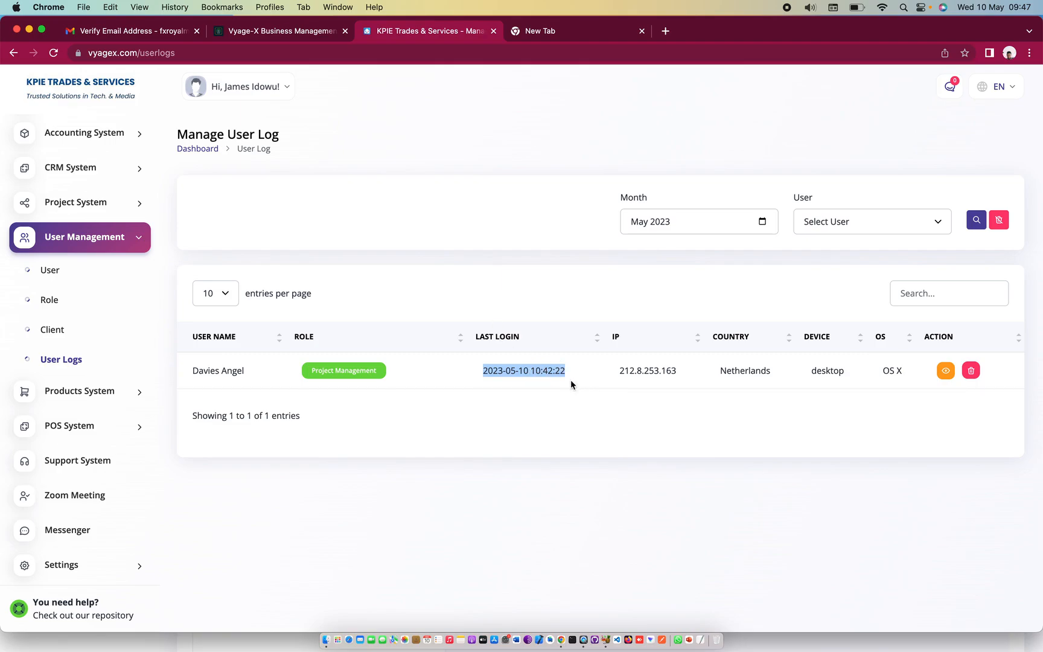
click(536, 376)
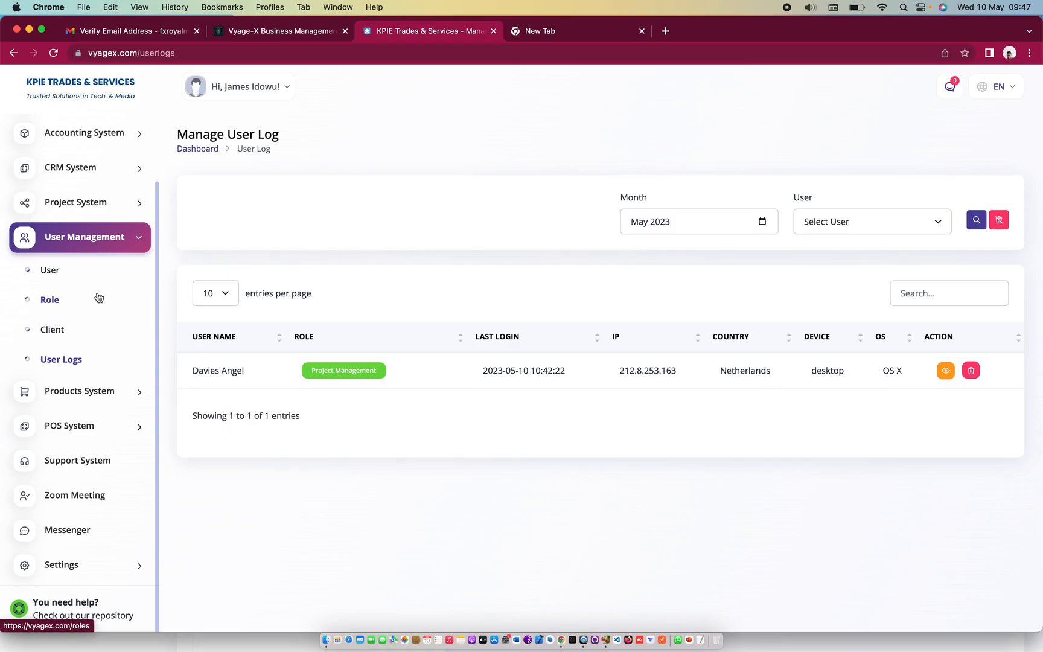
scroll(98, 297, up, 3)
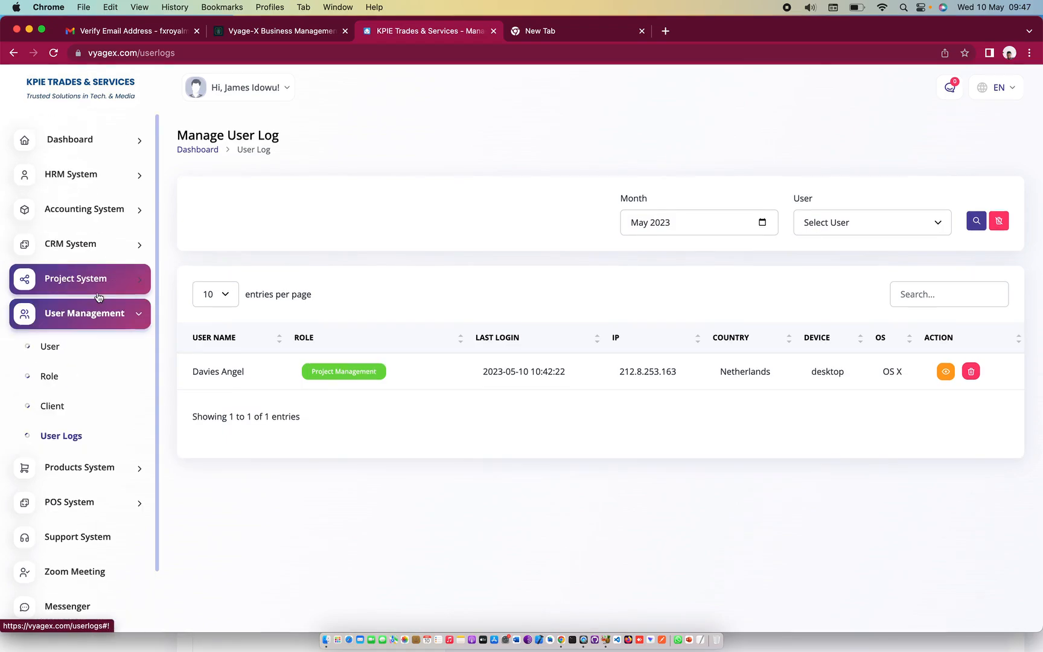